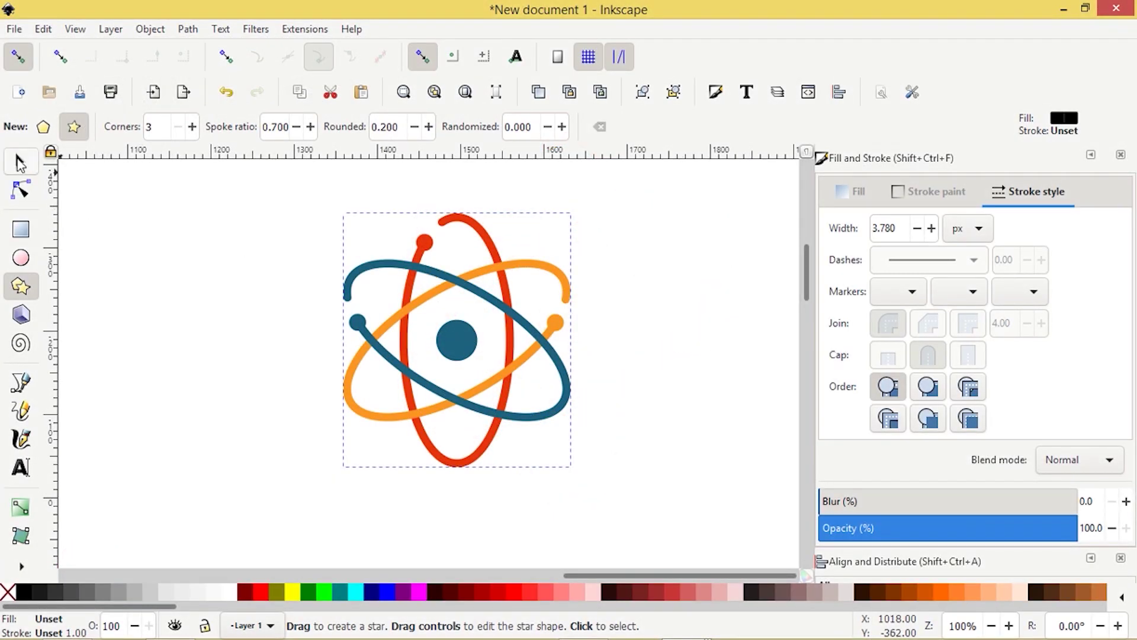
Scale the reference atom logo to about 57% (155.333 × 173.334 px) and move it to the upper right.
left_click(20, 162)
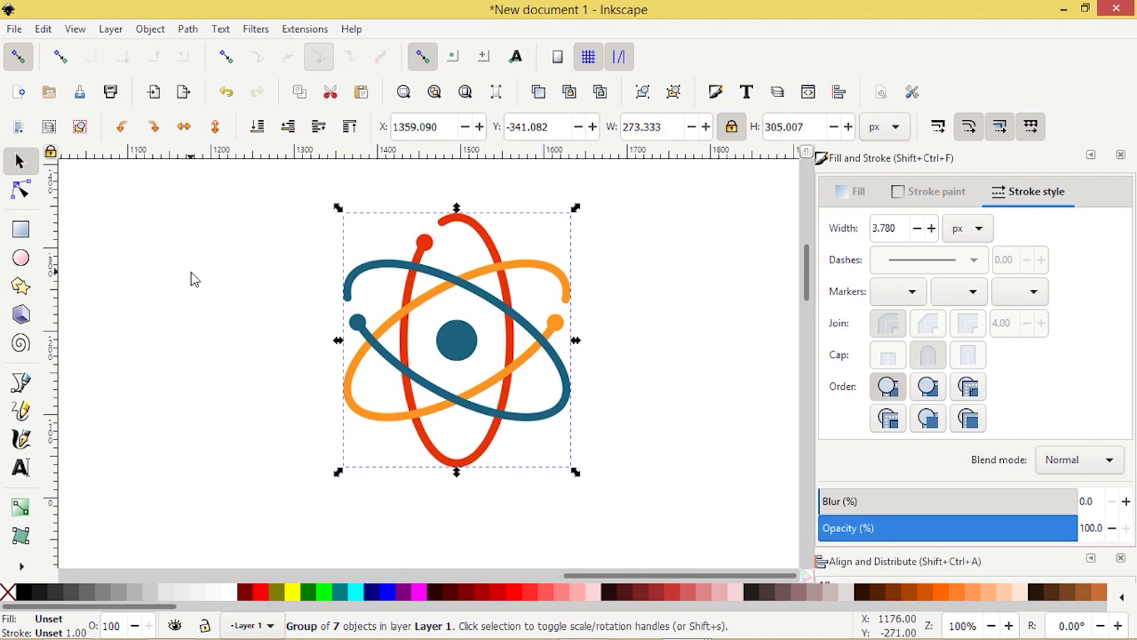
left_click(353, 358)
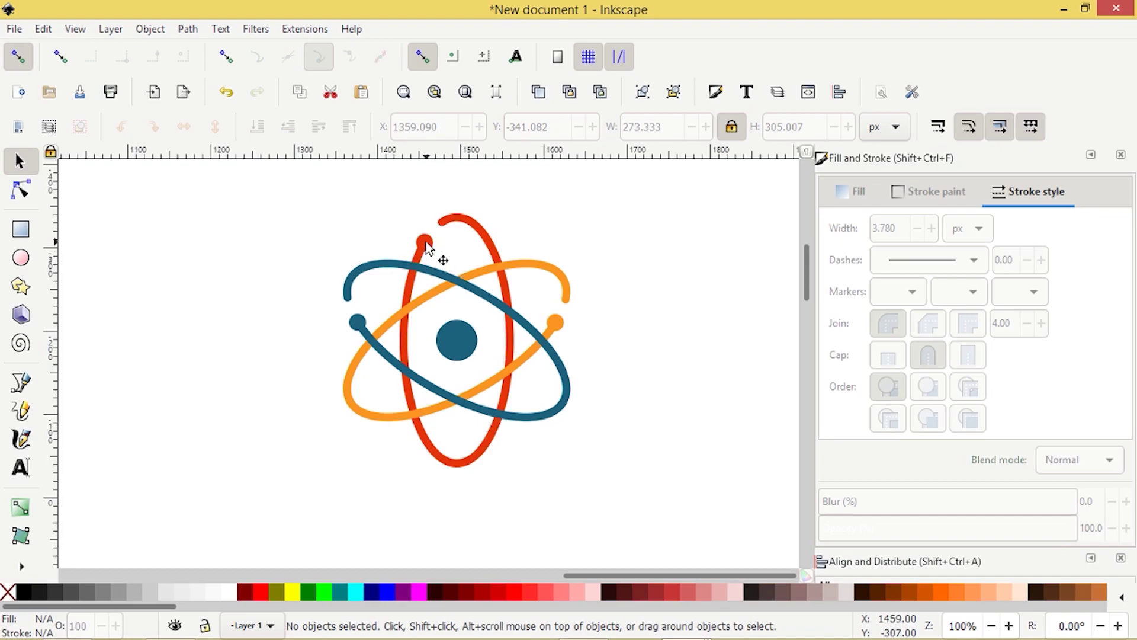
left_click(188, 29)
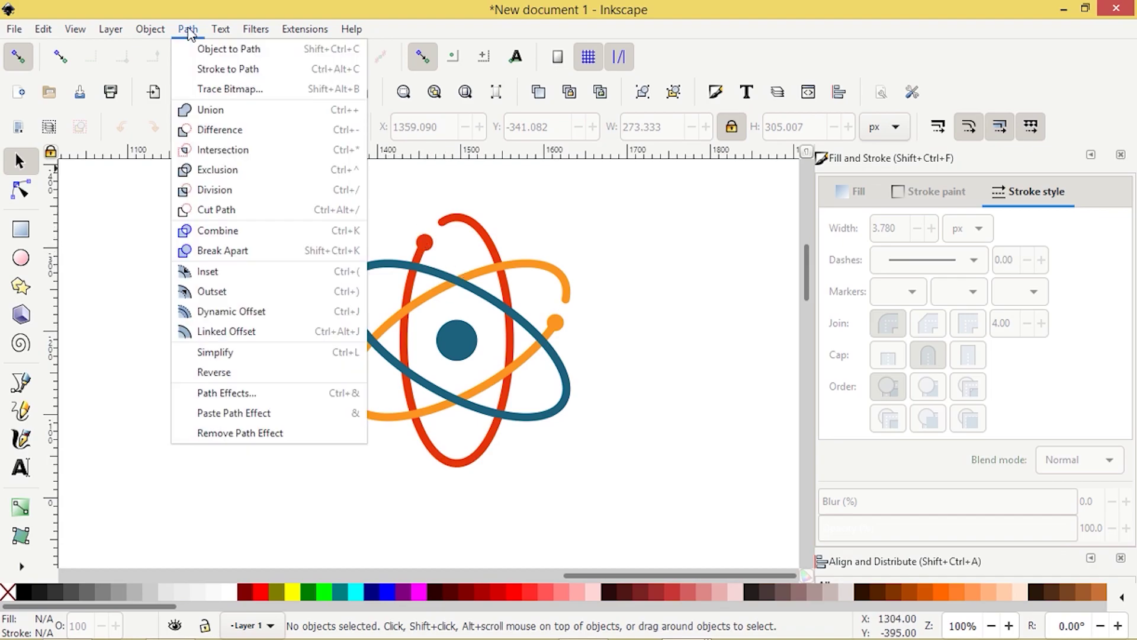
left_click(409, 189)
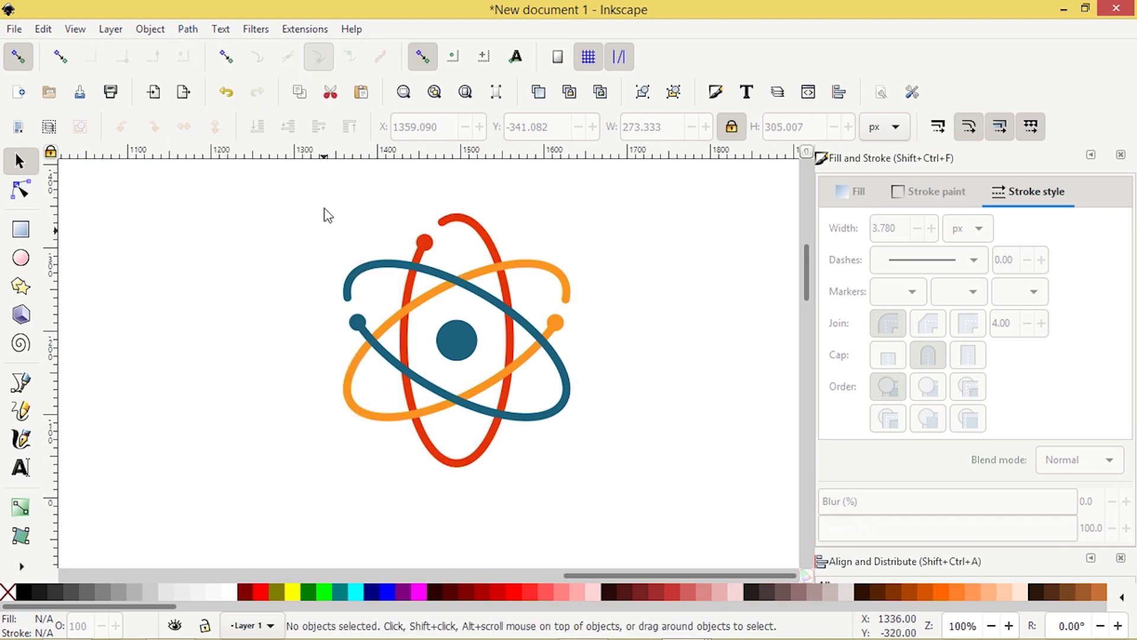
left_click_drag(238, 191, 609, 508)
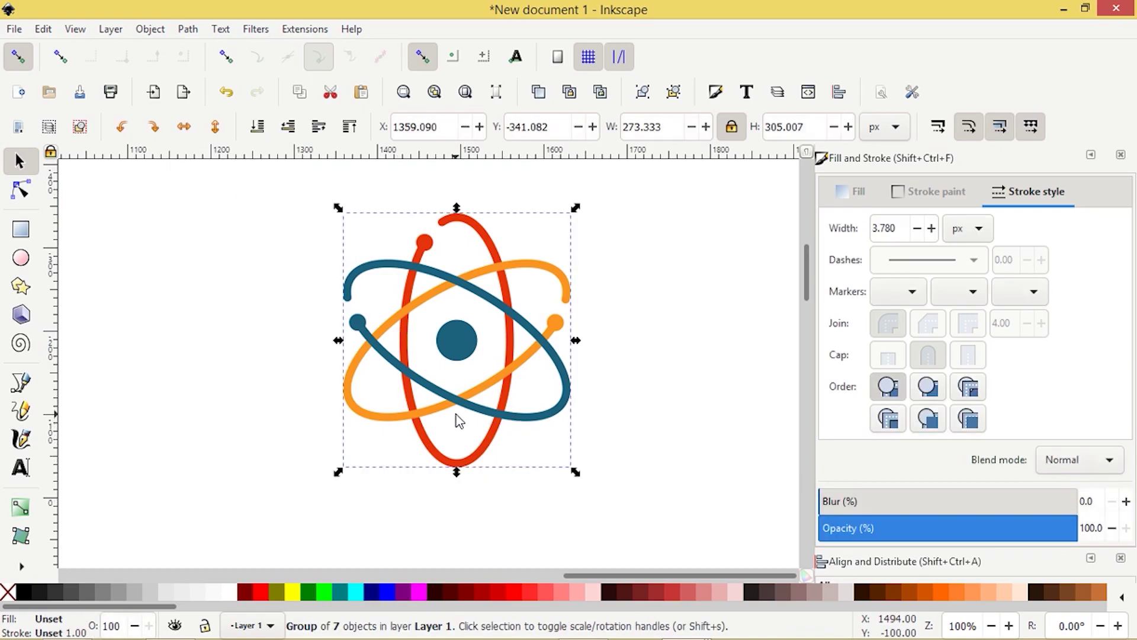
left_click_drag(574, 473, 522, 431)
left_click_drag(456, 343, 720, 238)
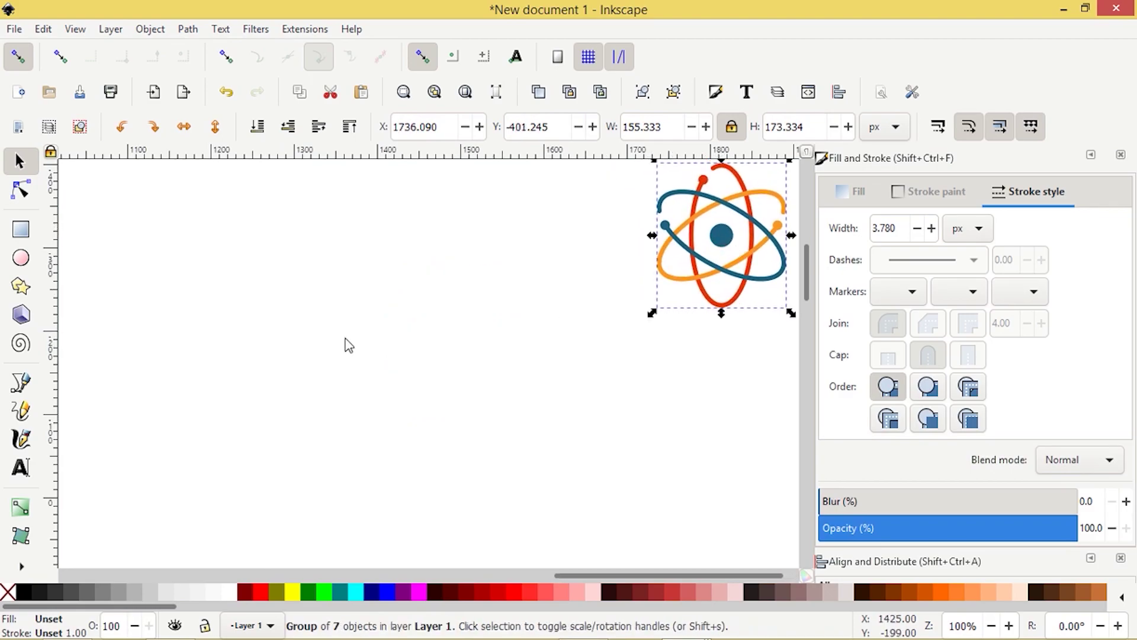
Draw a tall 63 × 137.5 px ellipse with a 10 px black outline and no fill.
left_click(21, 259)
left_click_drag(414, 270, 515, 481)
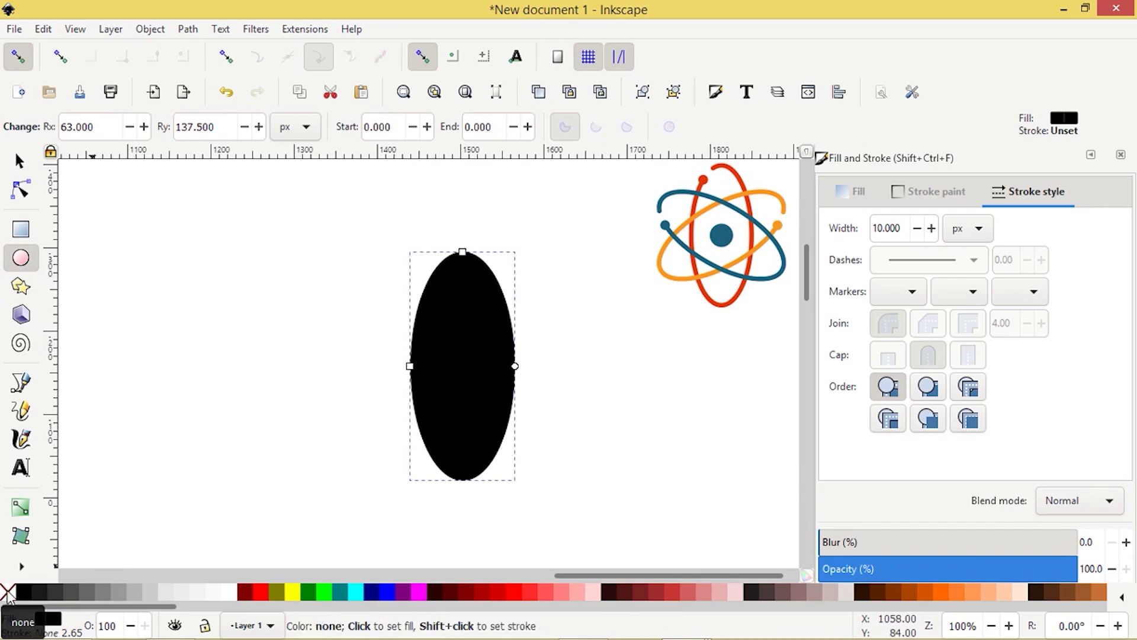
left_click(24, 594, "shift")
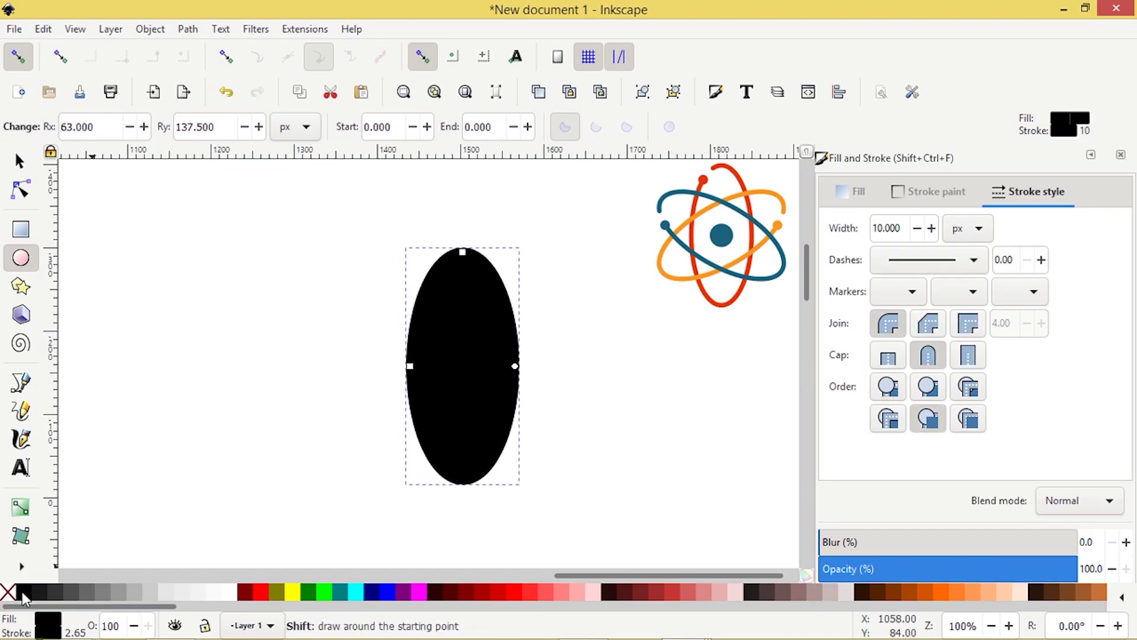
left_click(9, 595)
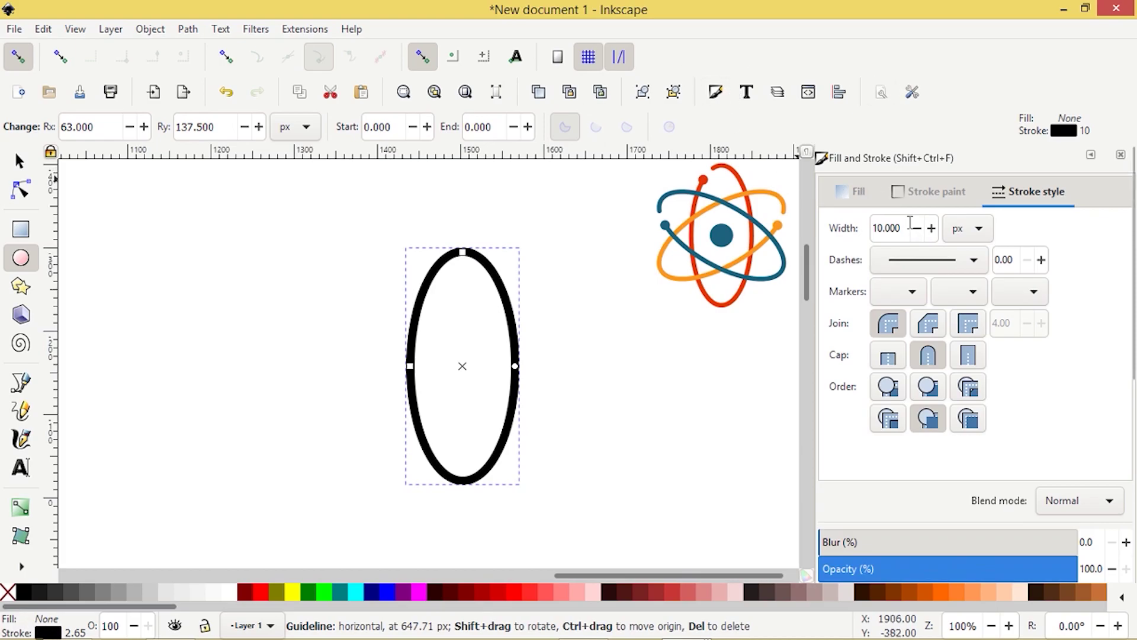
left_click(717, 93)
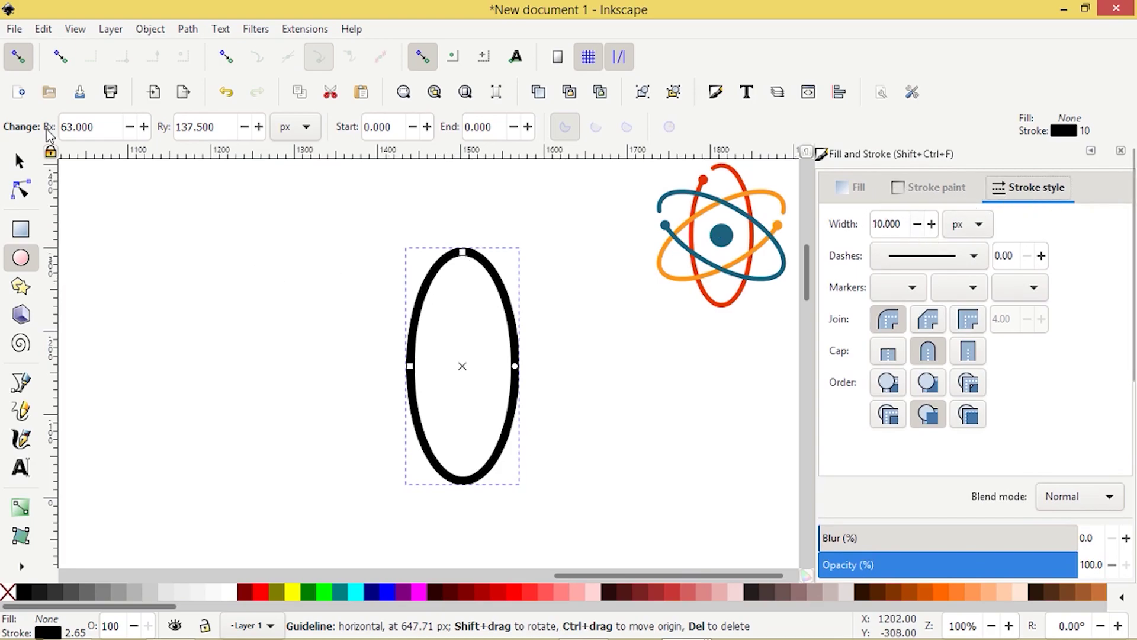
Duplicate the ellipse and rotate the copy 45° about its centre.
left_click(19, 161)
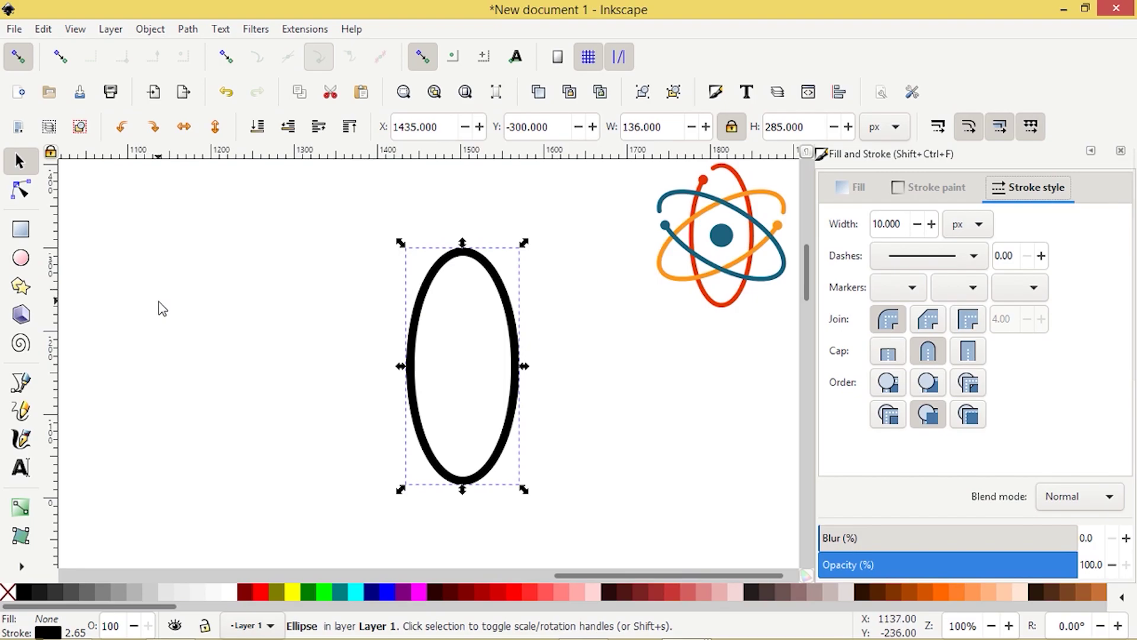
right_click(428, 287)
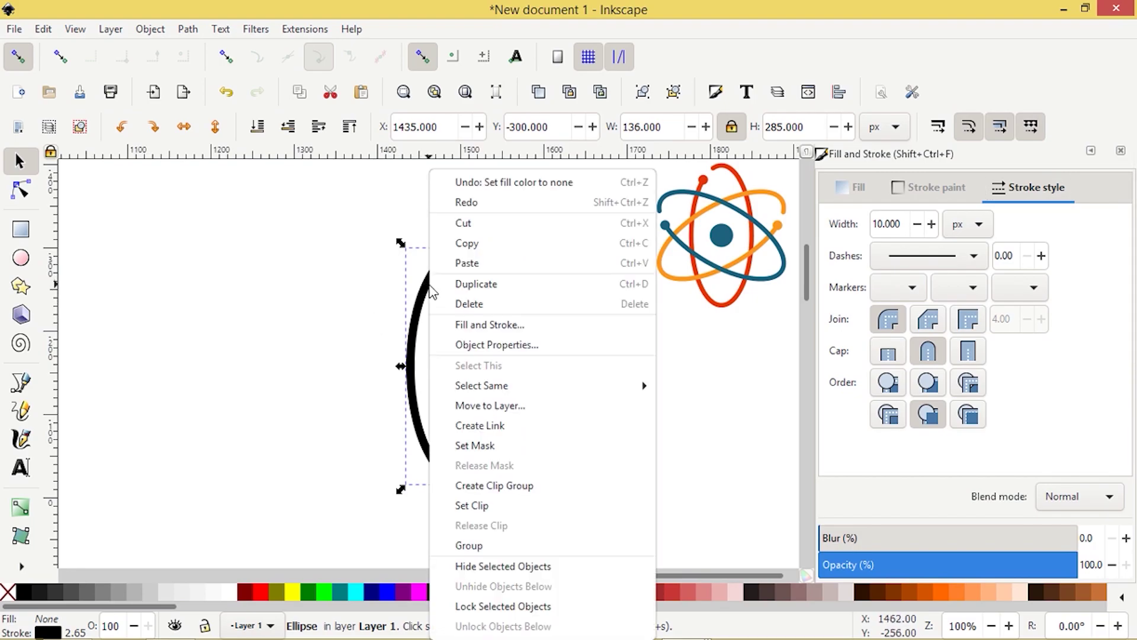
left_click(480, 294)
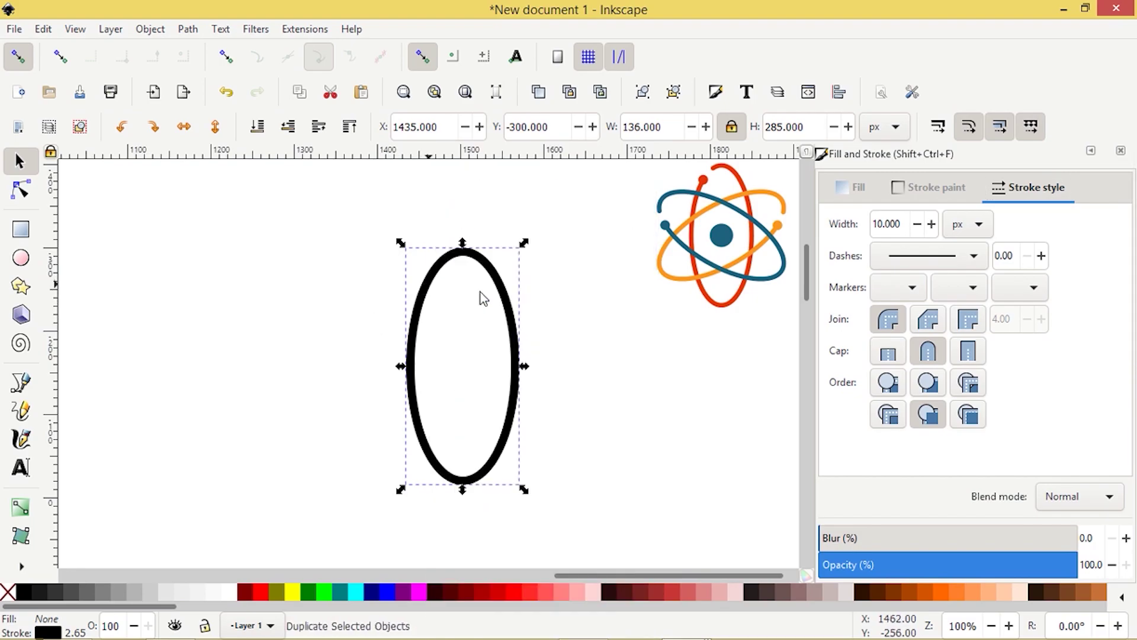
left_click(471, 257)
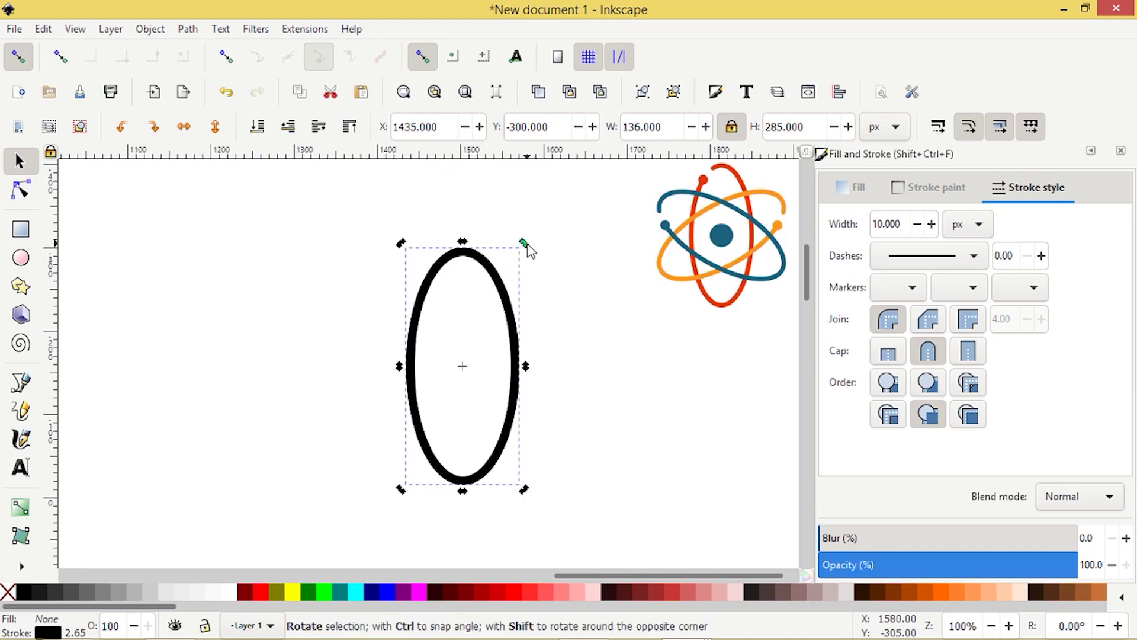
left_click_drag(527, 245, 614, 335)
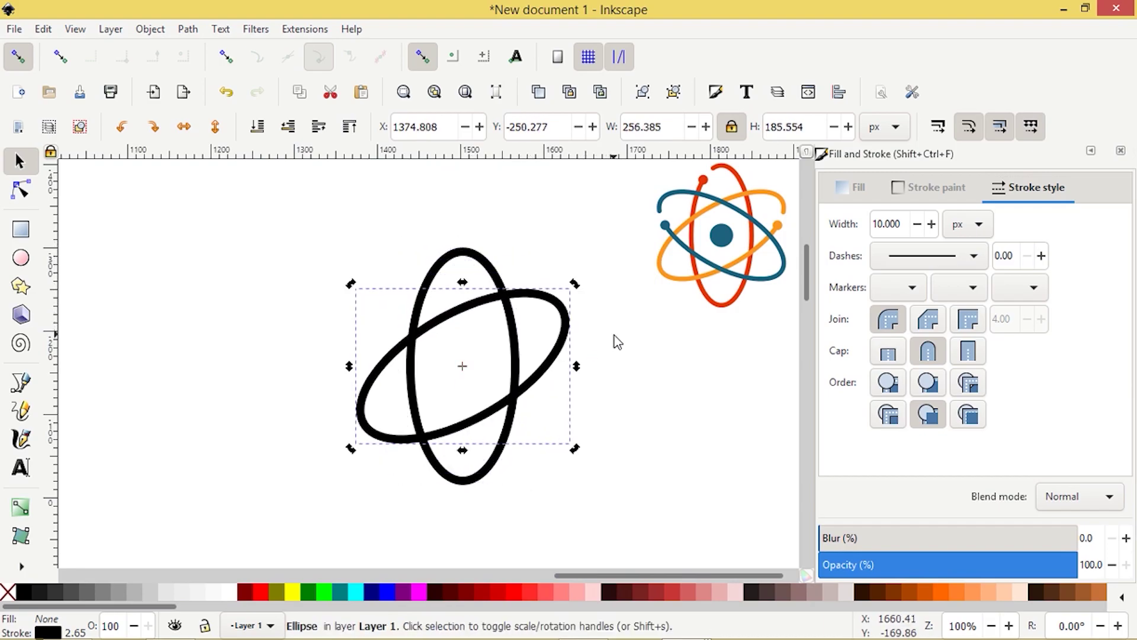
Duplicate the tilted ellipse and flip the copy horizontally so three orbits cross.
right_click(564, 324)
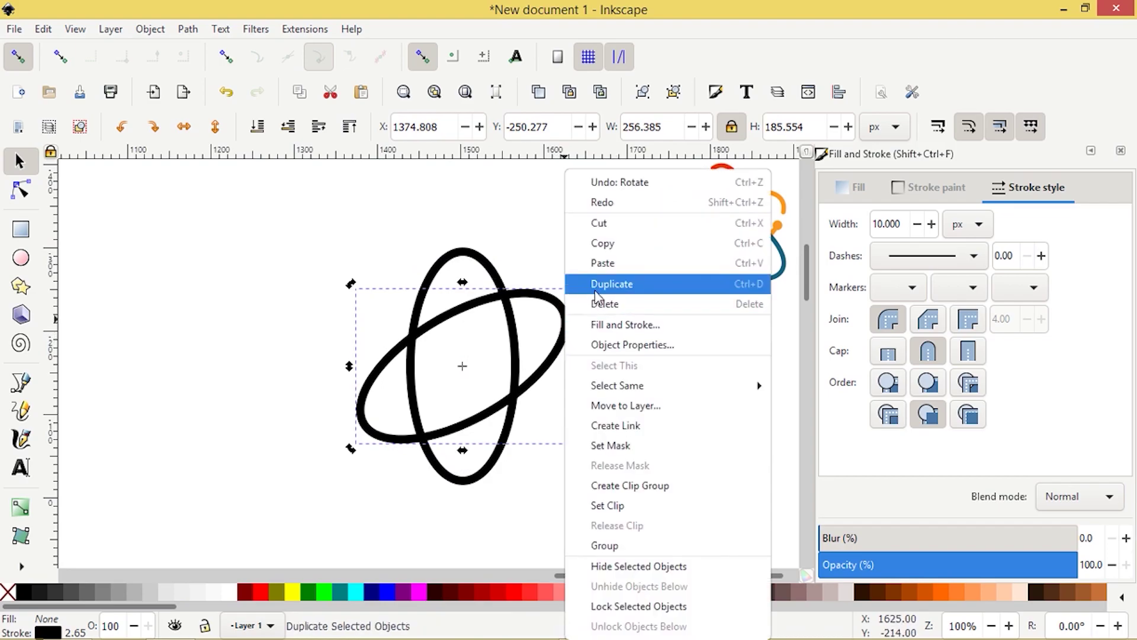
left_click(595, 290)
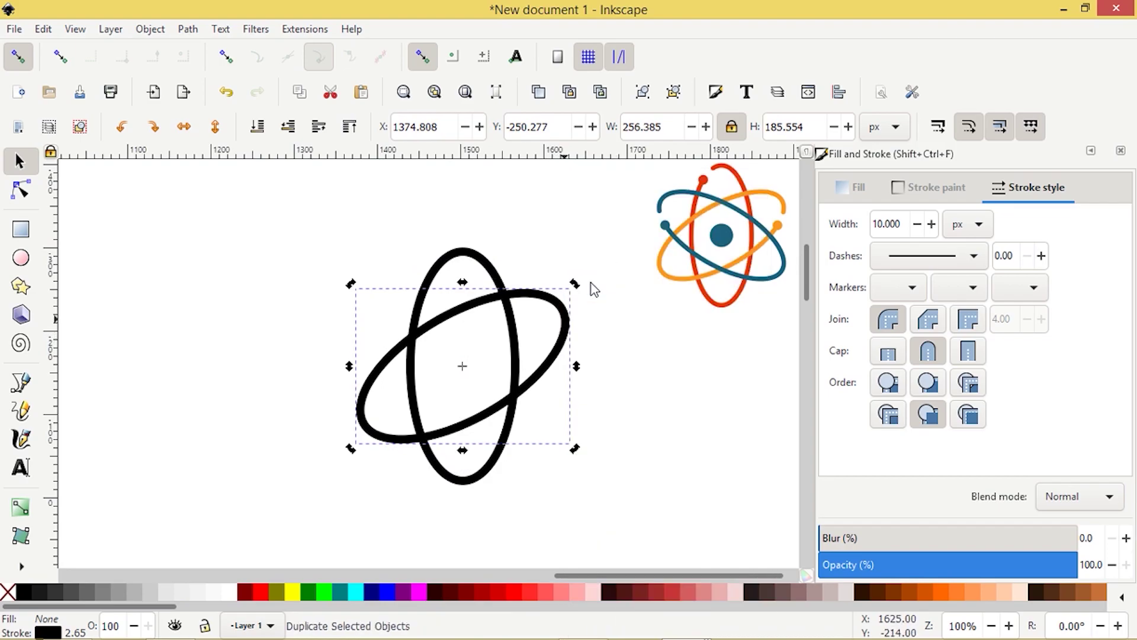
left_click(186, 128)
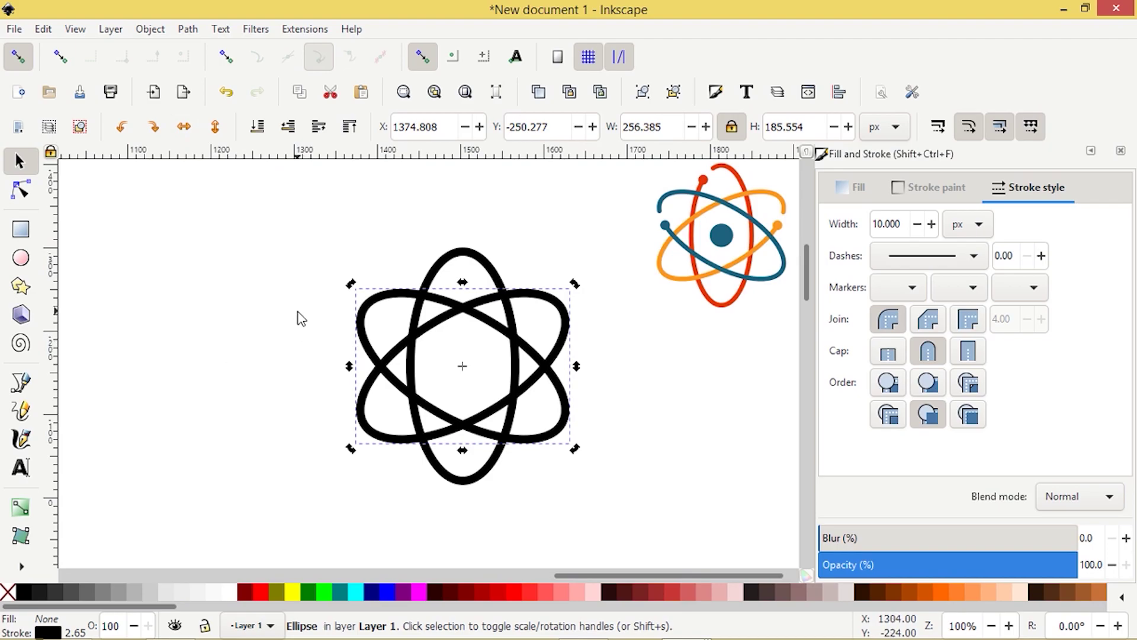
Draw a small circle, move it onto the upper-left orbit and shrink it to 49 × 49 px.
key("ctrl+shift+a")
left_click(361, 346)
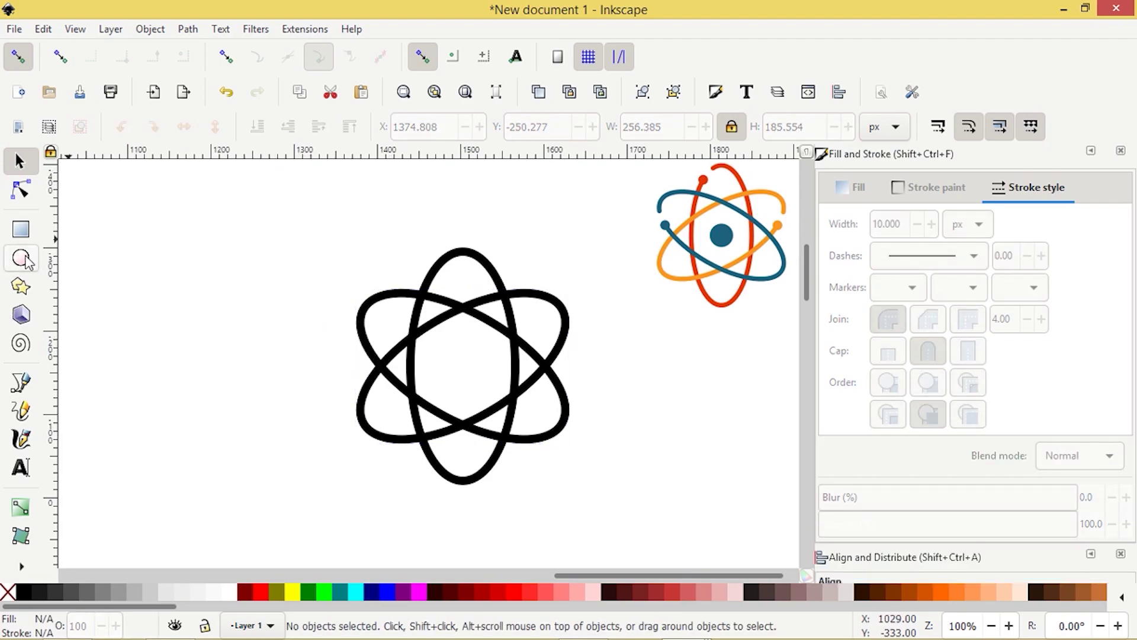
left_click(21, 259)
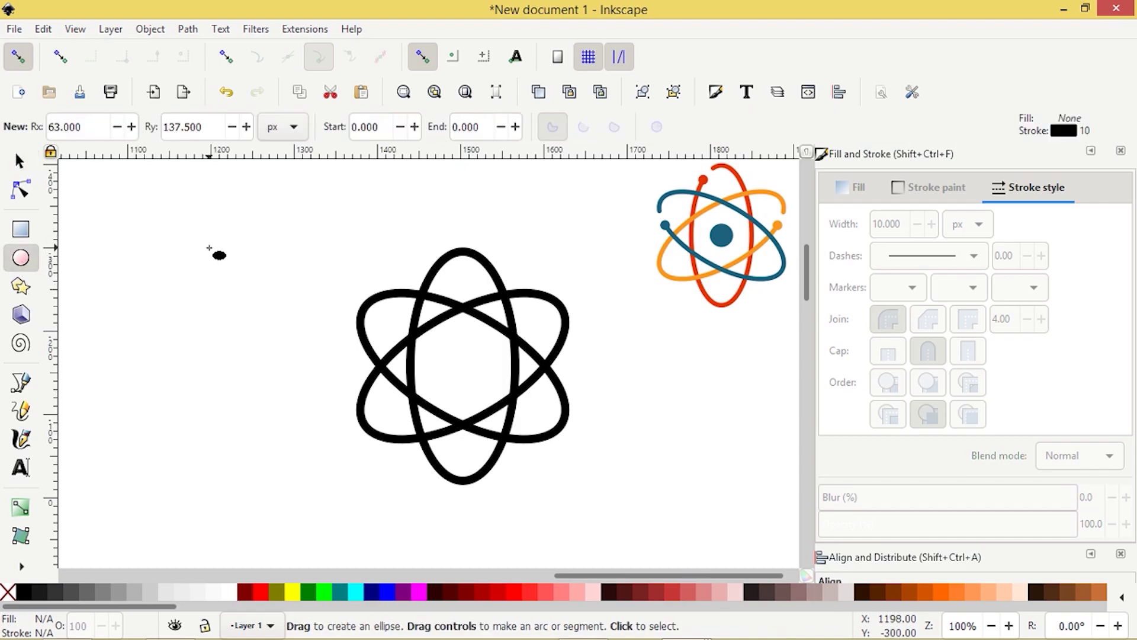
left_click_drag(200, 232, 228, 268)
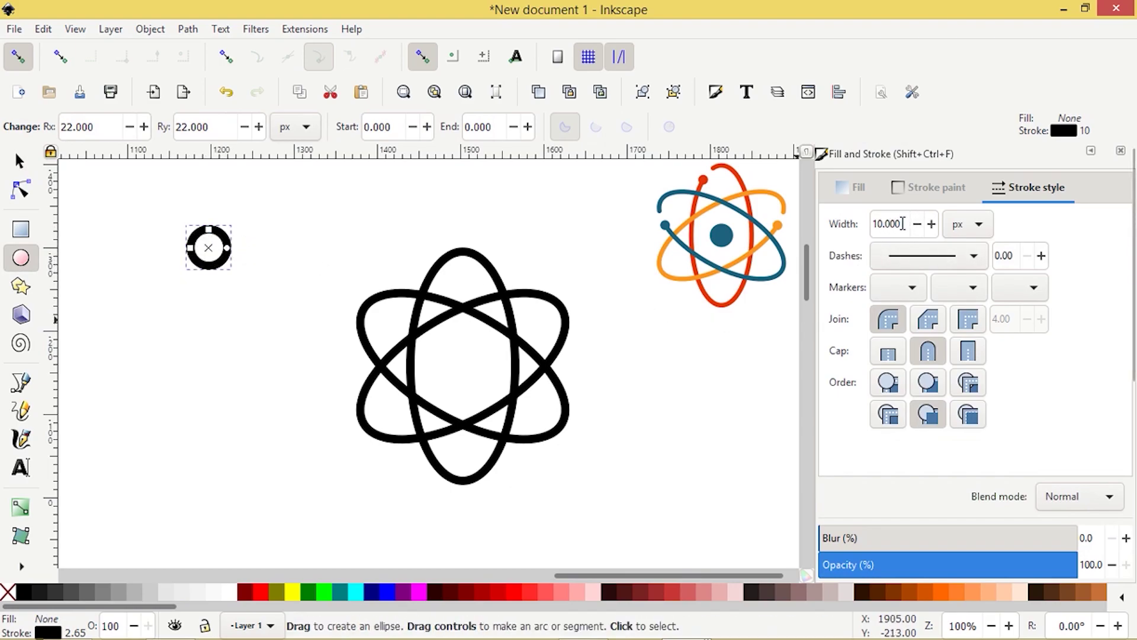
left_click(17, 162)
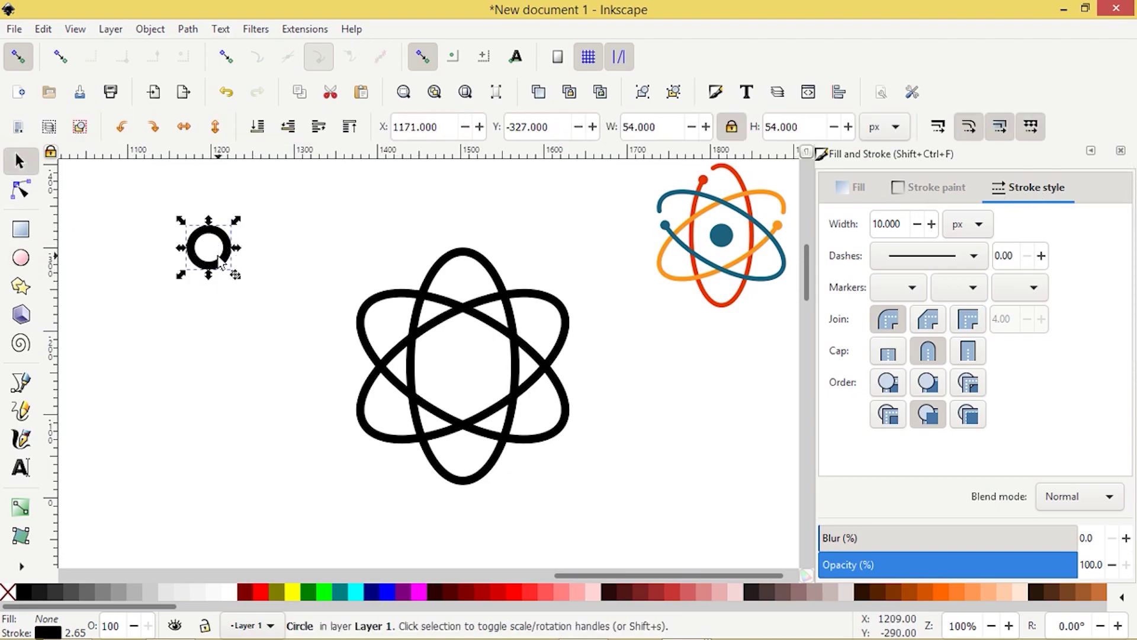
left_click_drag(227, 265, 380, 354)
scroll(380, 354, "up", 2)
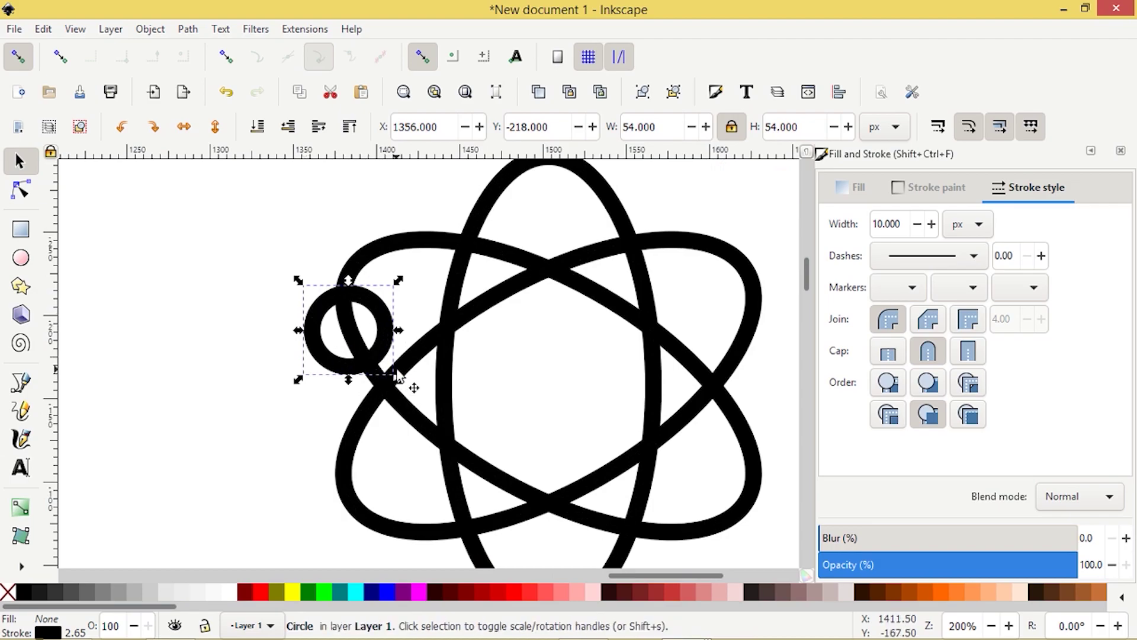
mouse_move(401, 383)
left_mouse_down()
mouse_move(328, 356)
mouse_move(383, 341)
left_mouse_up()
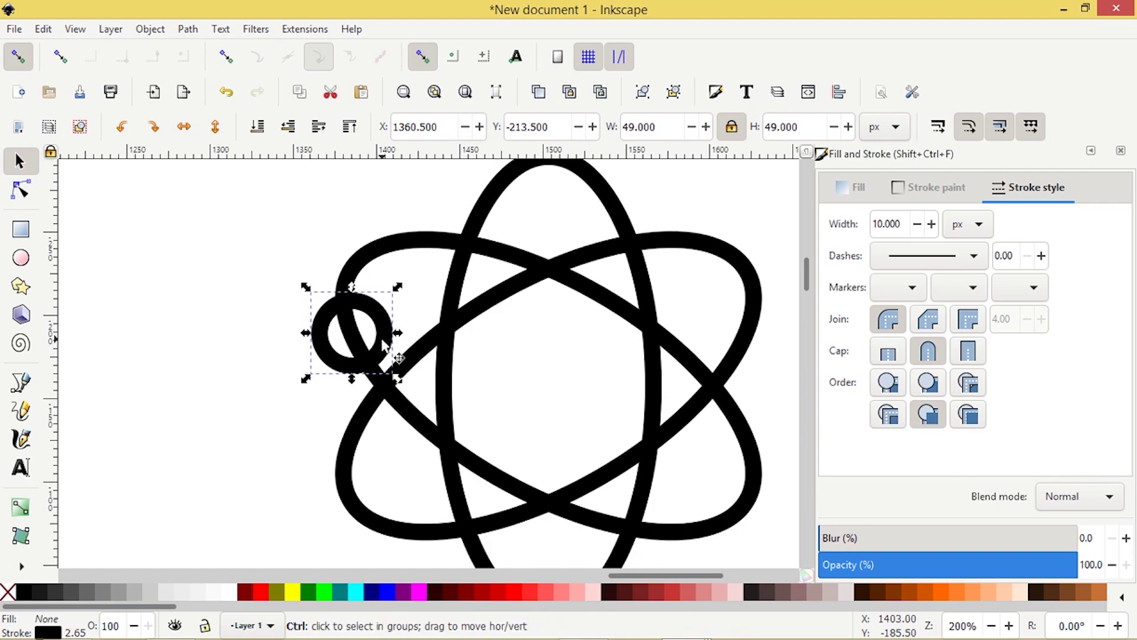
Give the small circle a red outline and cut the orbit where the circle overlaps it.
left_click(267, 589, "shift")
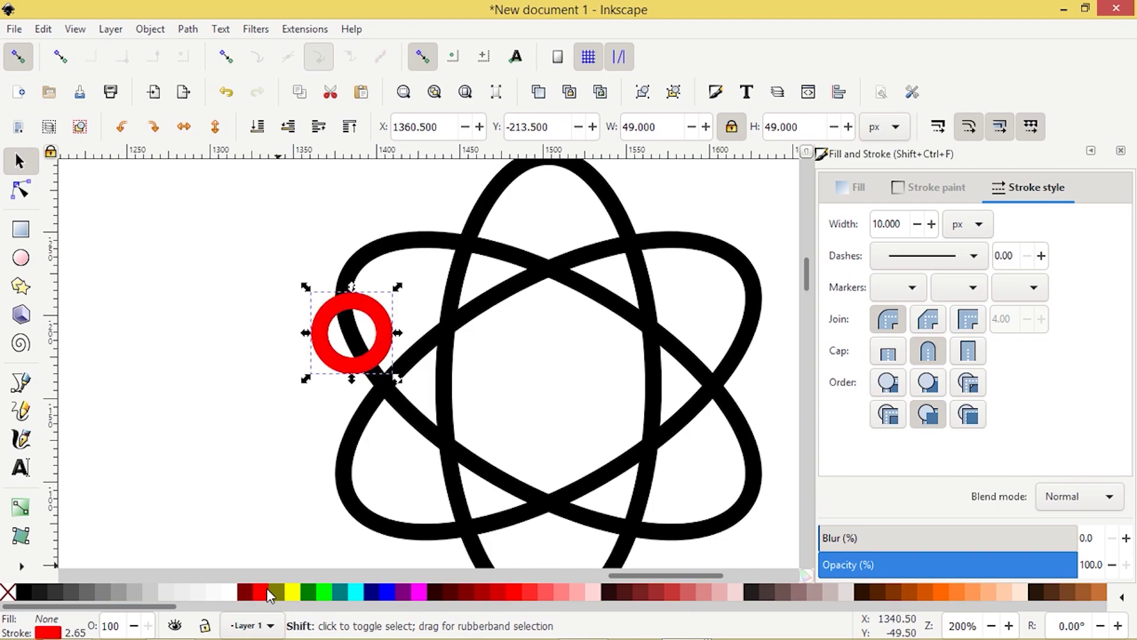
left_click(354, 267, "shift")
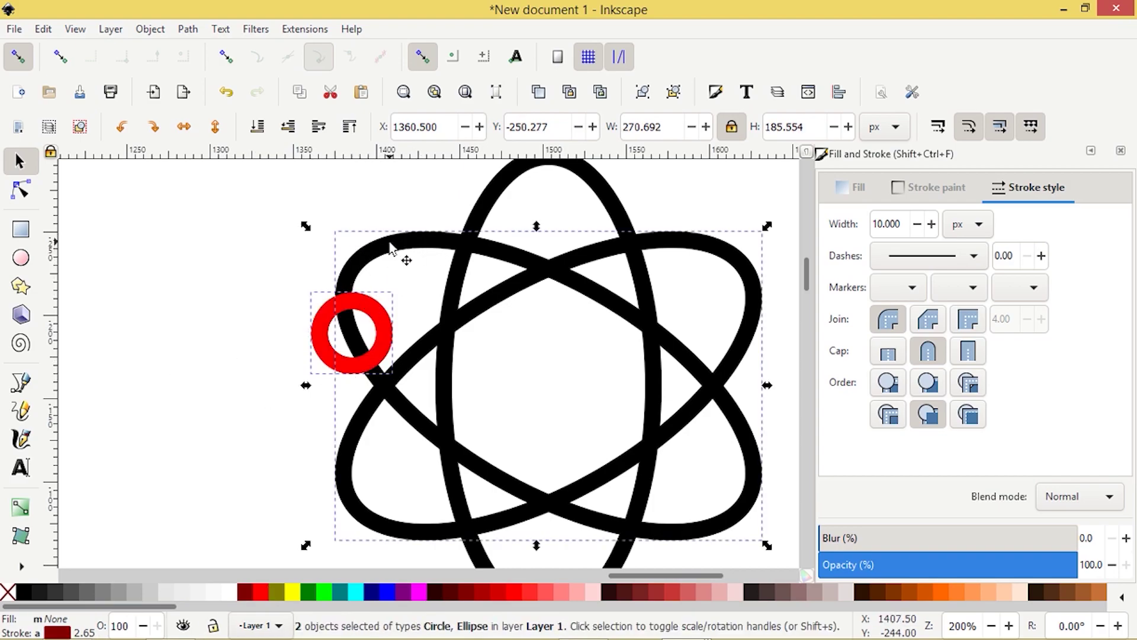
left_click(187, 30)
left_click(187, 30)
left_click(187, 31)
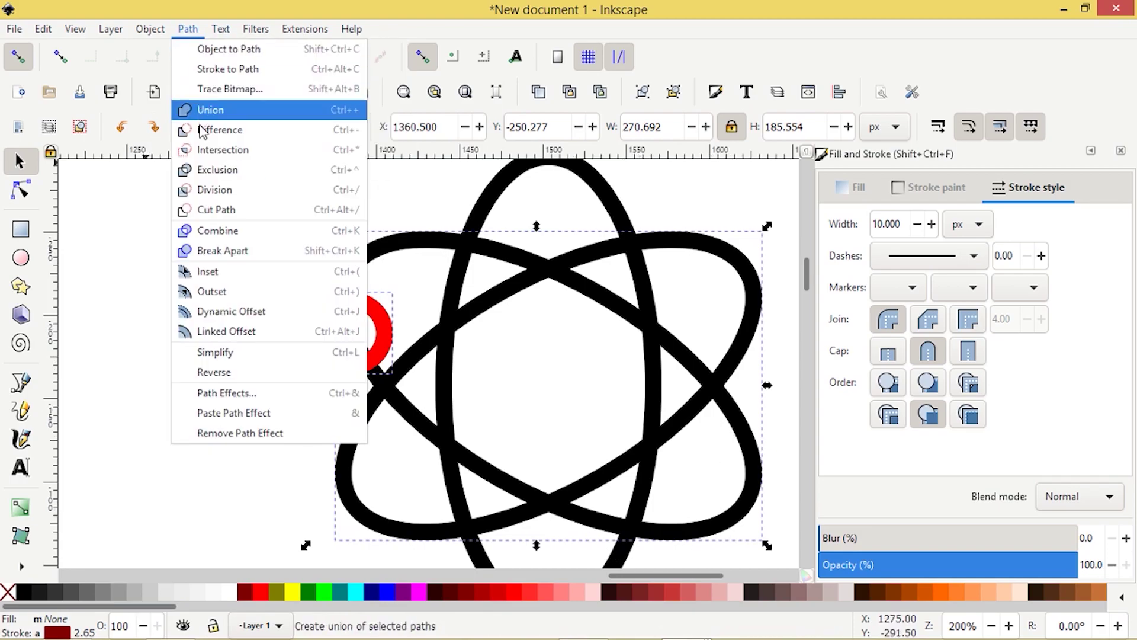
left_click(204, 208)
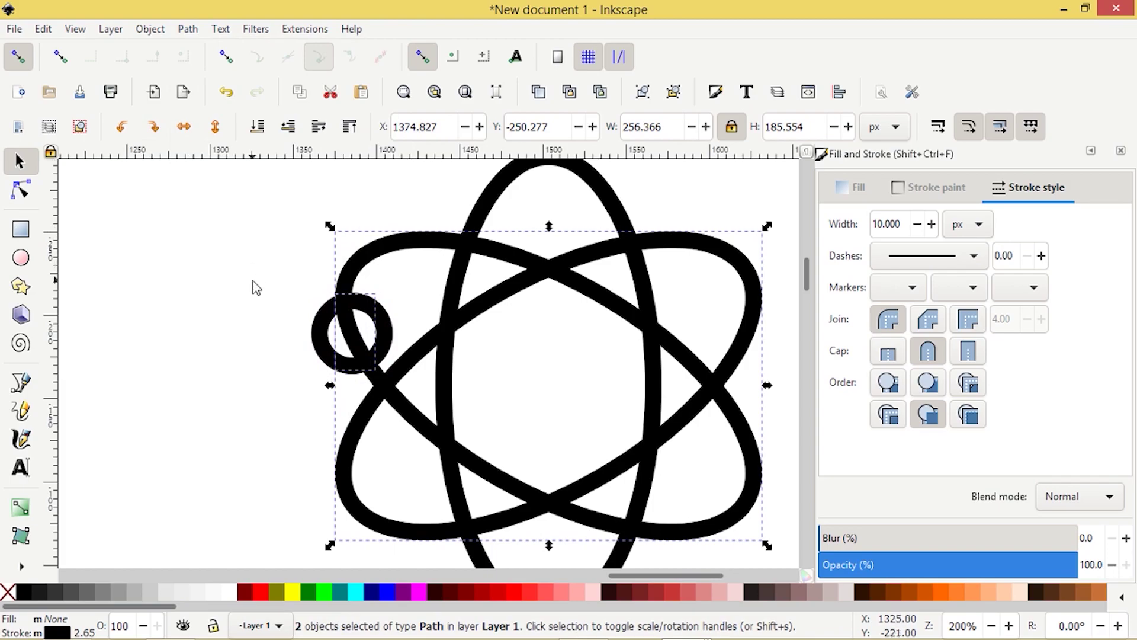
Colour the orbit piece inside the ring red to check it, then delete it.
key("Escape")
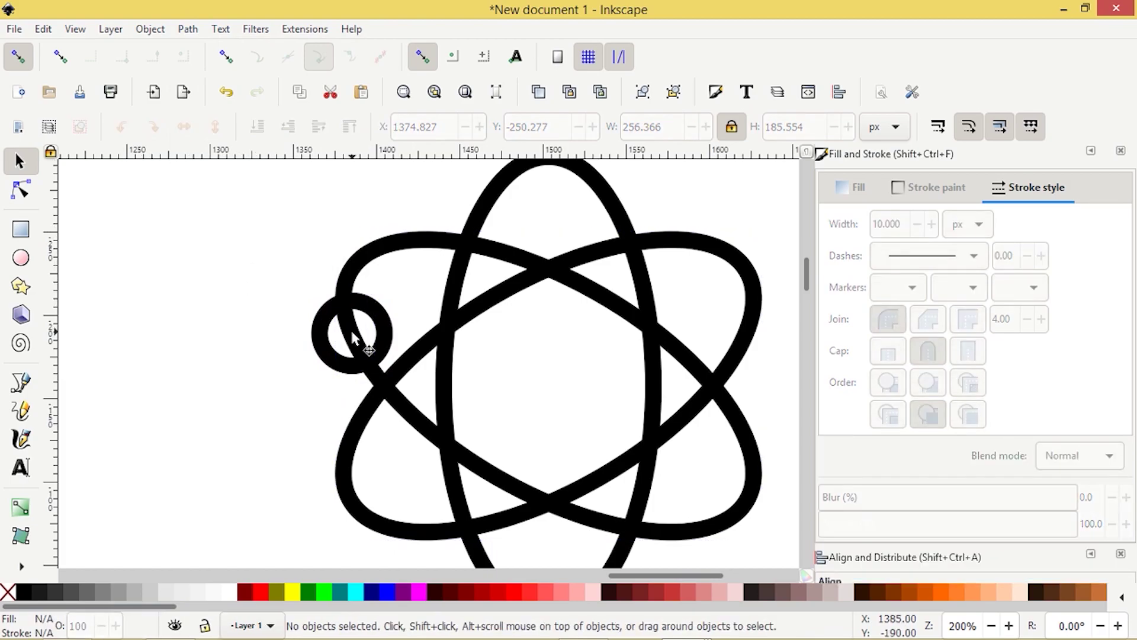
left_click(361, 338)
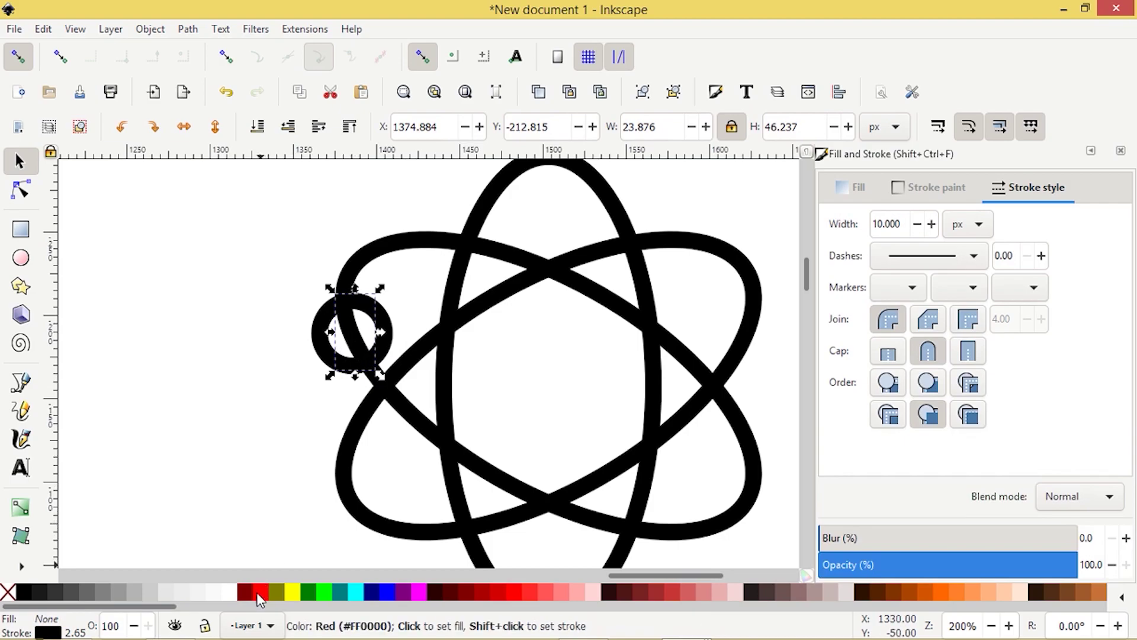
left_click(262, 593, "shift")
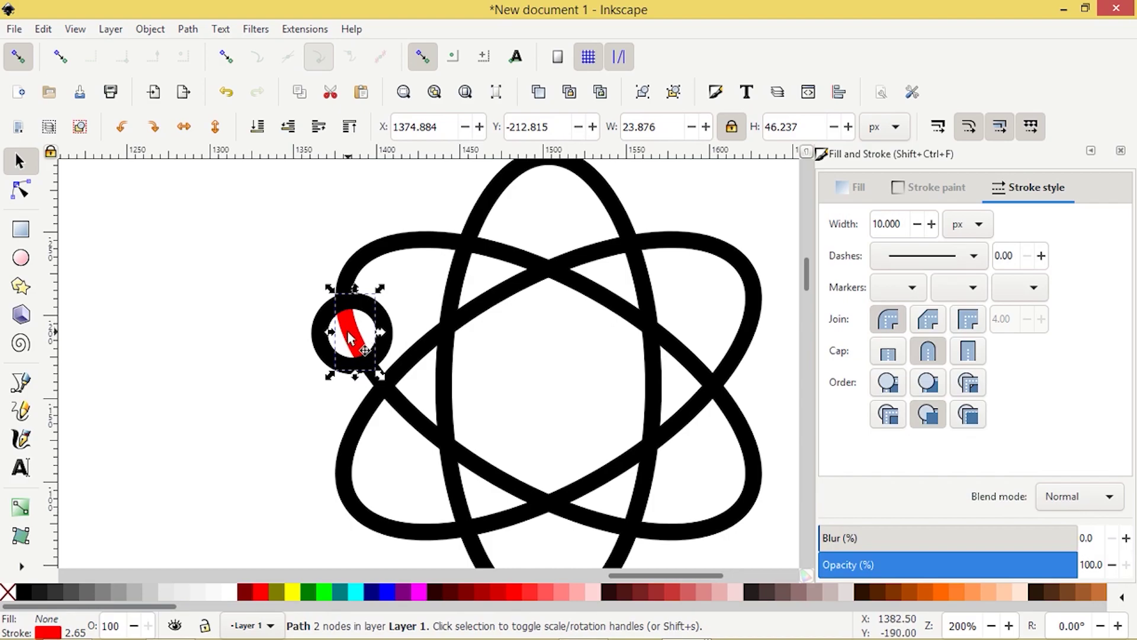
key("Delete")
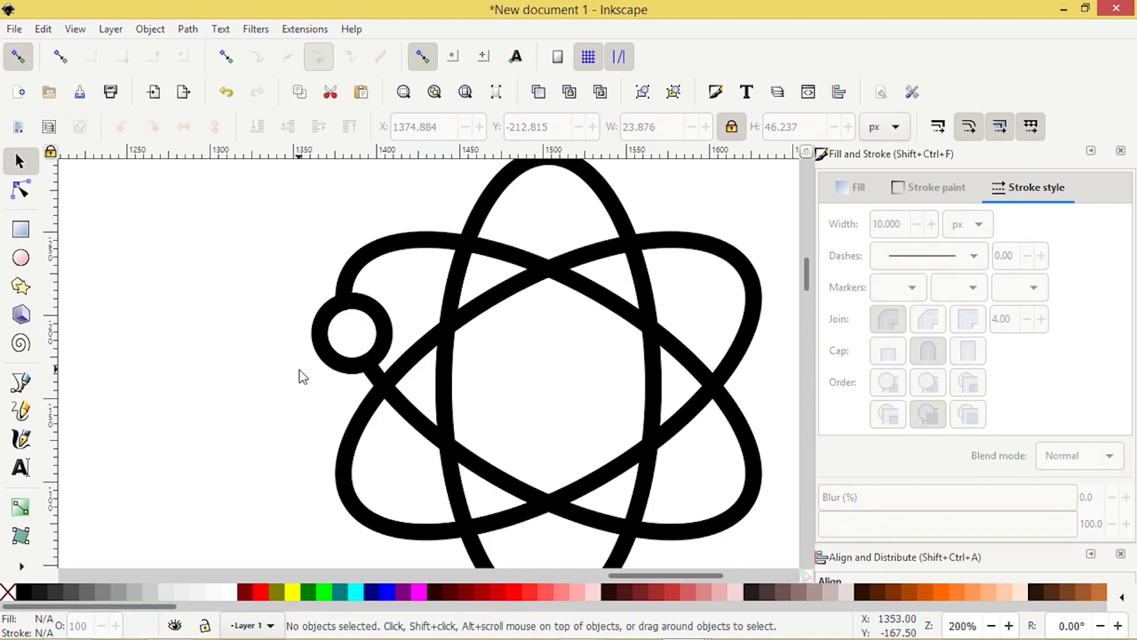
Turn the ring into a solid black 24 × 24 px dot with no outline on the orbit's cut end.
left_click(377, 392)
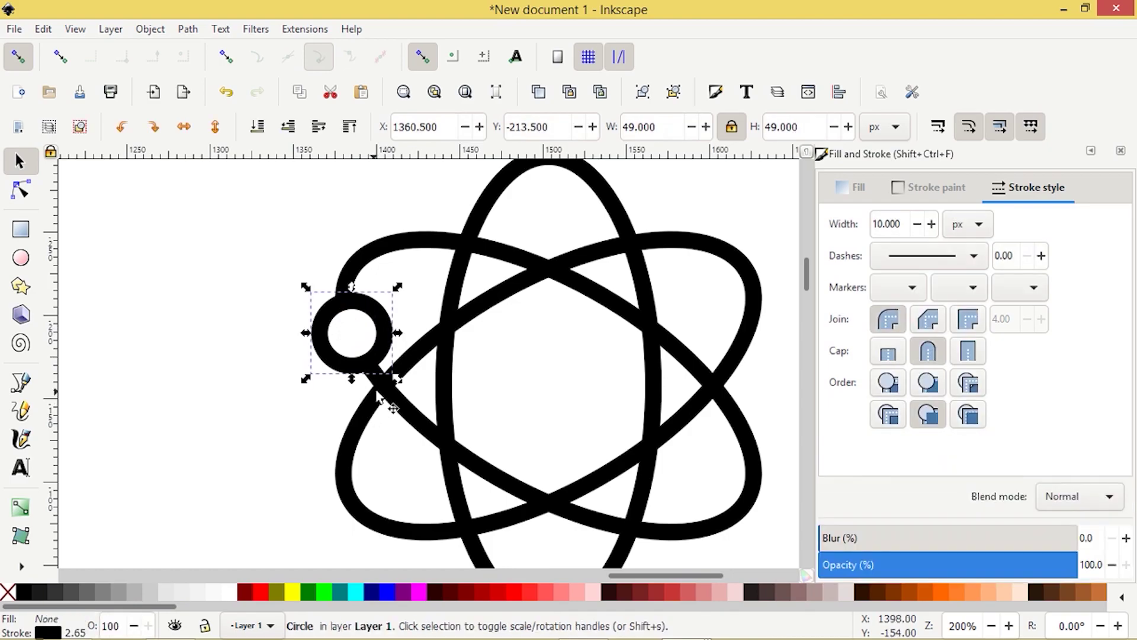
left_click_drag(399, 381, 382, 384)
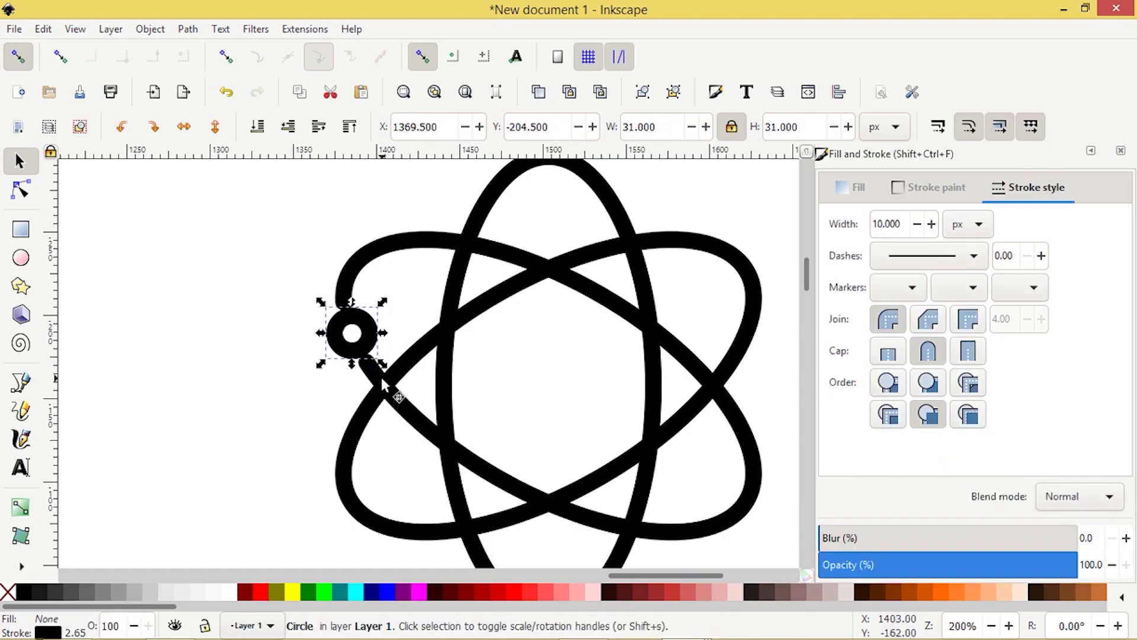
left_click(9, 595, "shift")
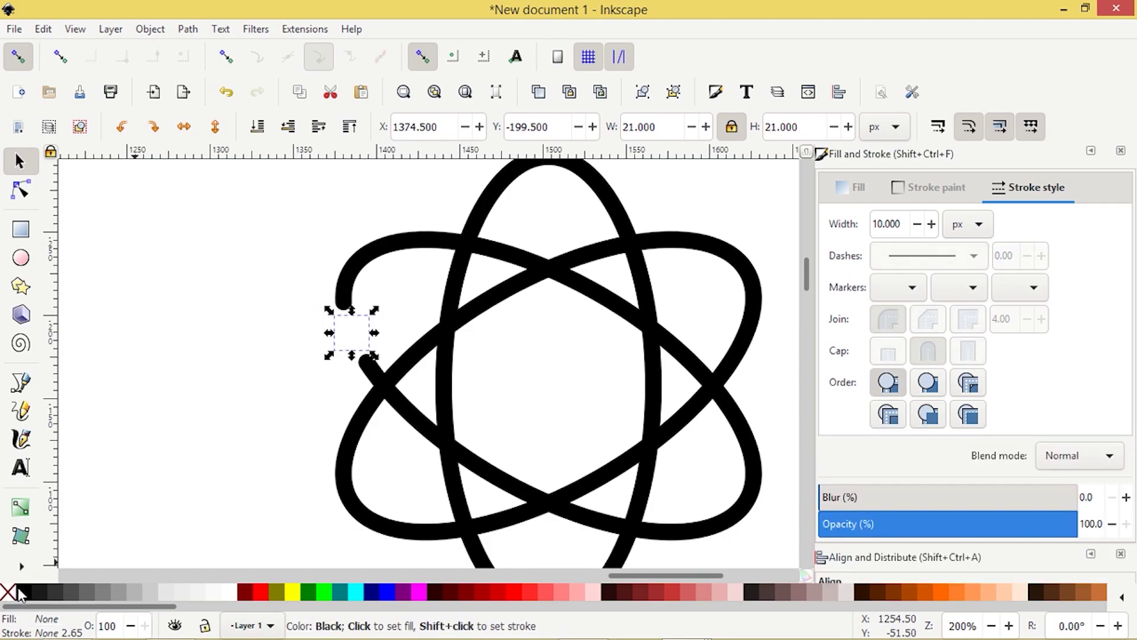
left_click(24, 596)
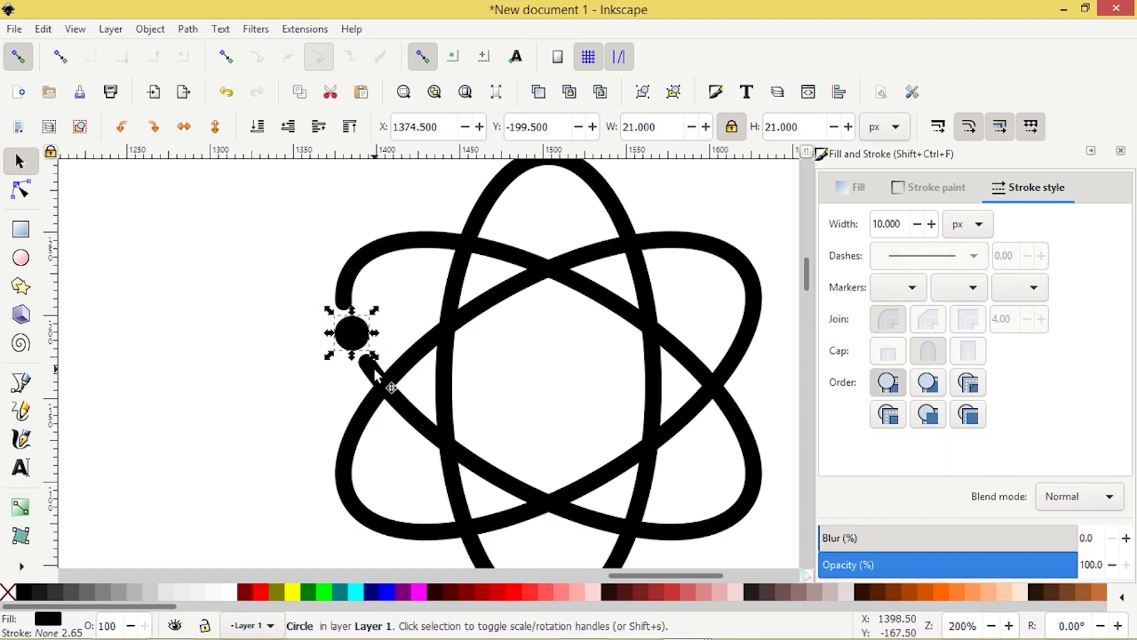
left_click_drag(375, 355, 360, 354)
left_click(170, 413)
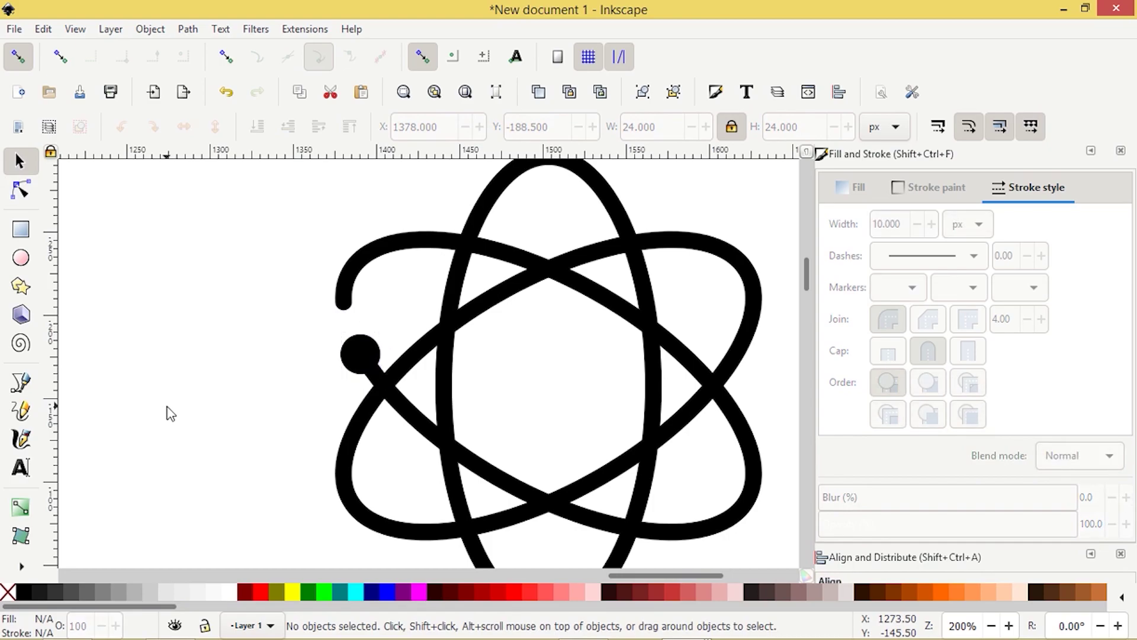
Zoom out and delete the lower-left orbit ellipse.
scroll(171, 413, "down", 2, "ctrl")
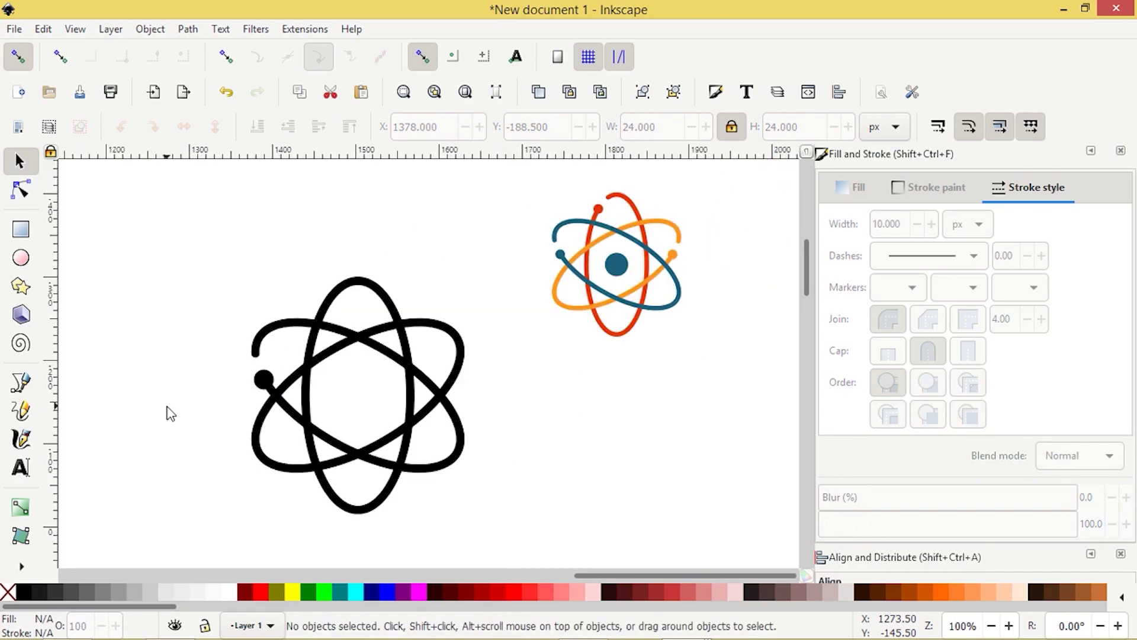
scroll(171, 414, "down", 3)
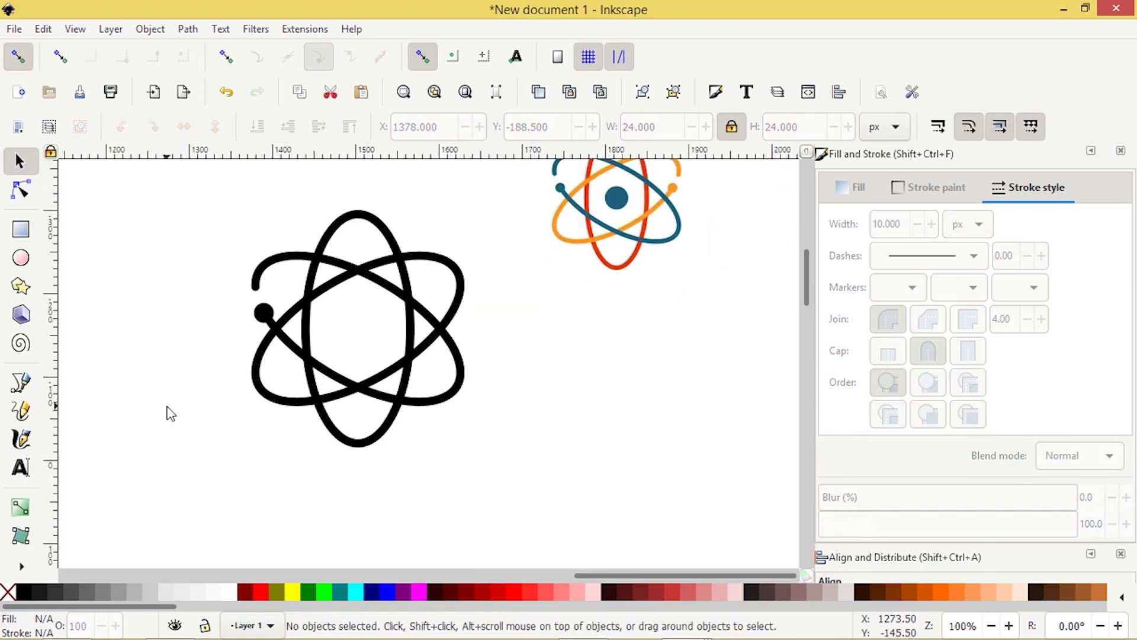
left_click(254, 377)
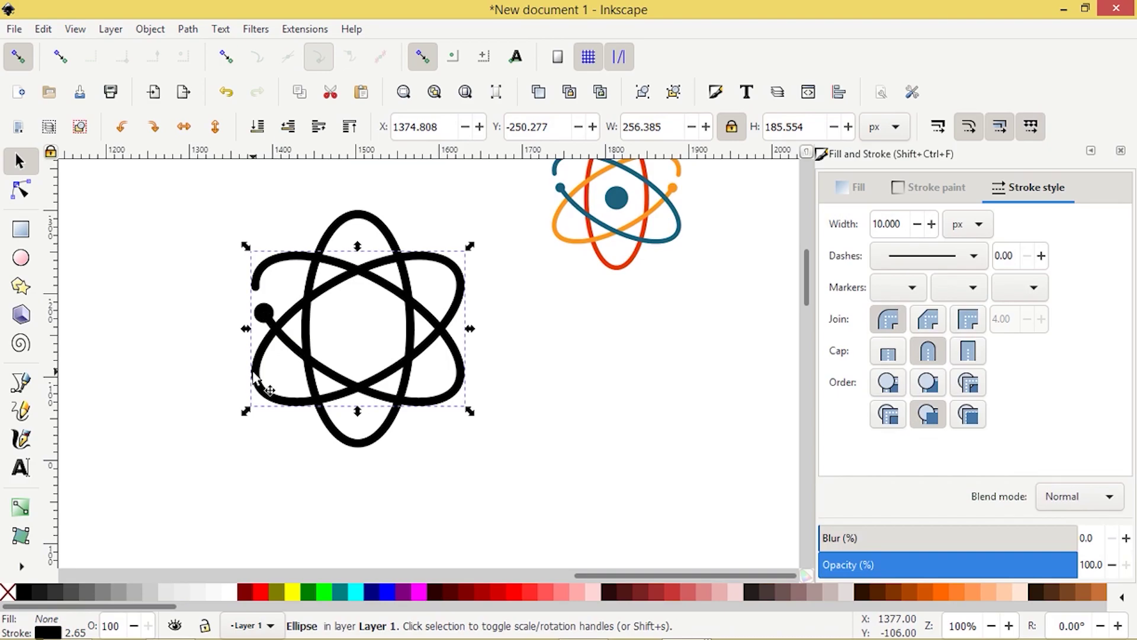
key("Delete")
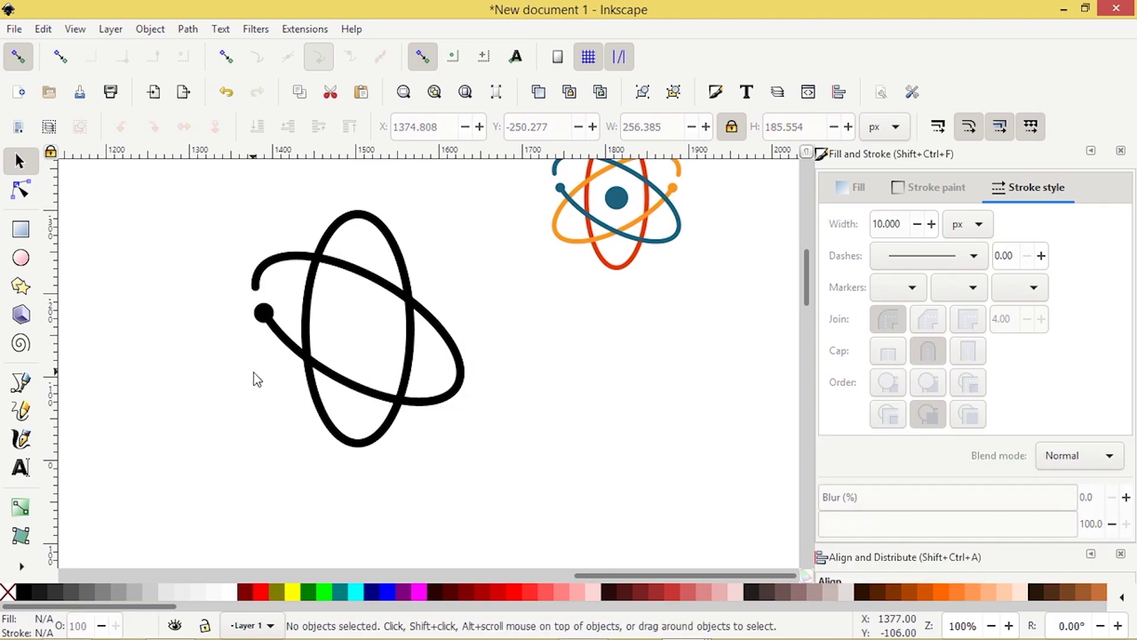
Select the black dot together with its cut orbit.
key("Tab")
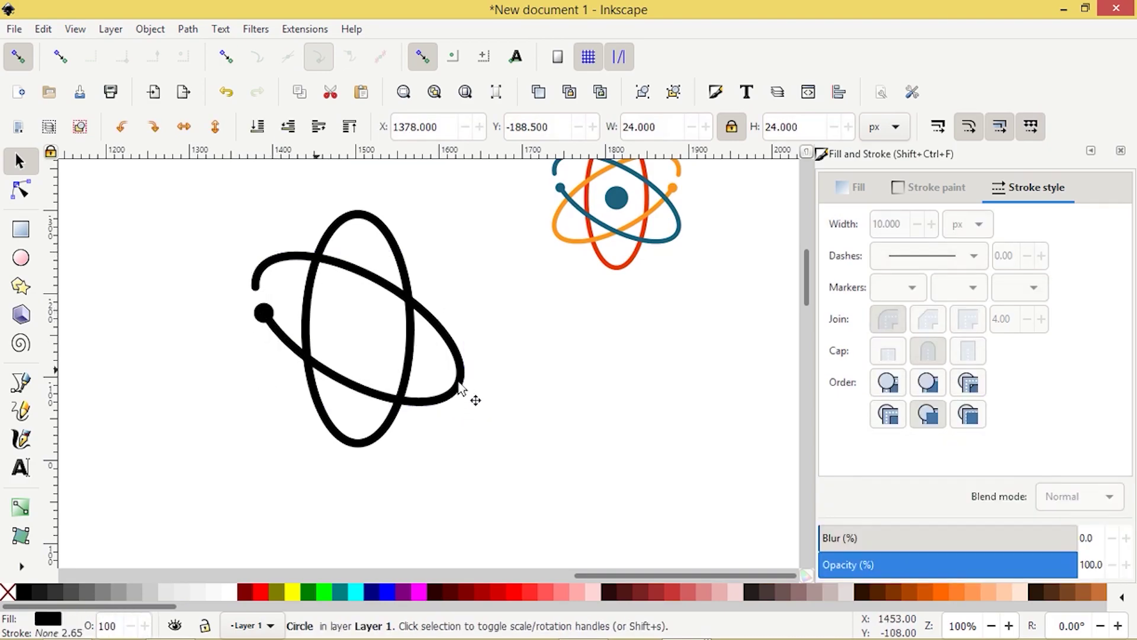
left_click(463, 379, "shift")
key("ctrl+shift+a")
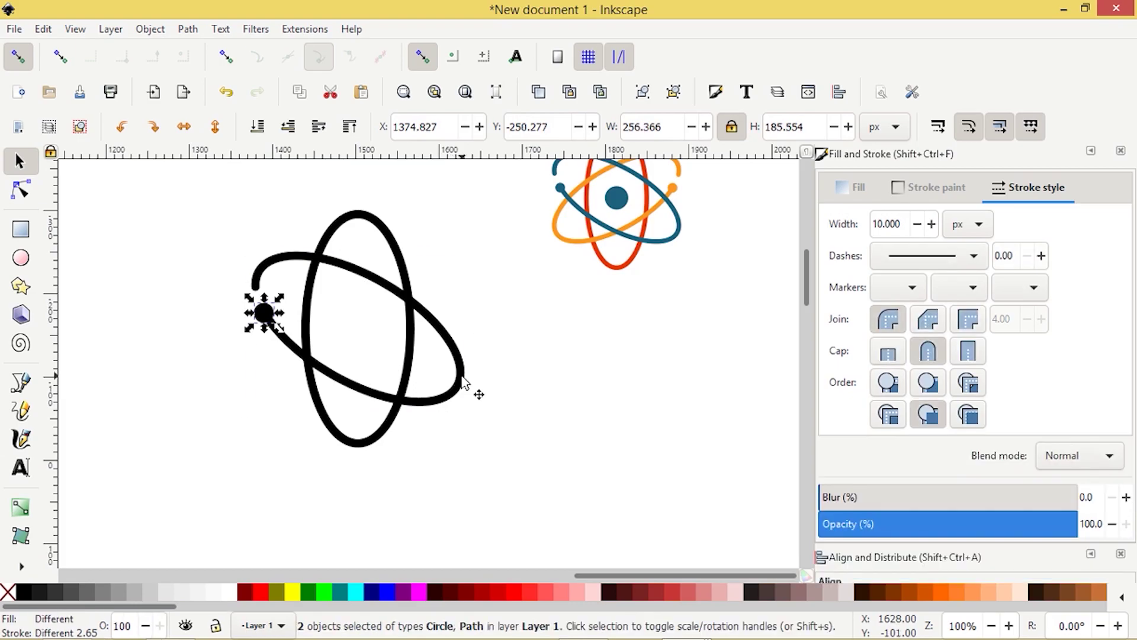
Group the dot with its orbit, duplicate it as a mirrored copy, and ungroup the copy.
left_click(647, 98)
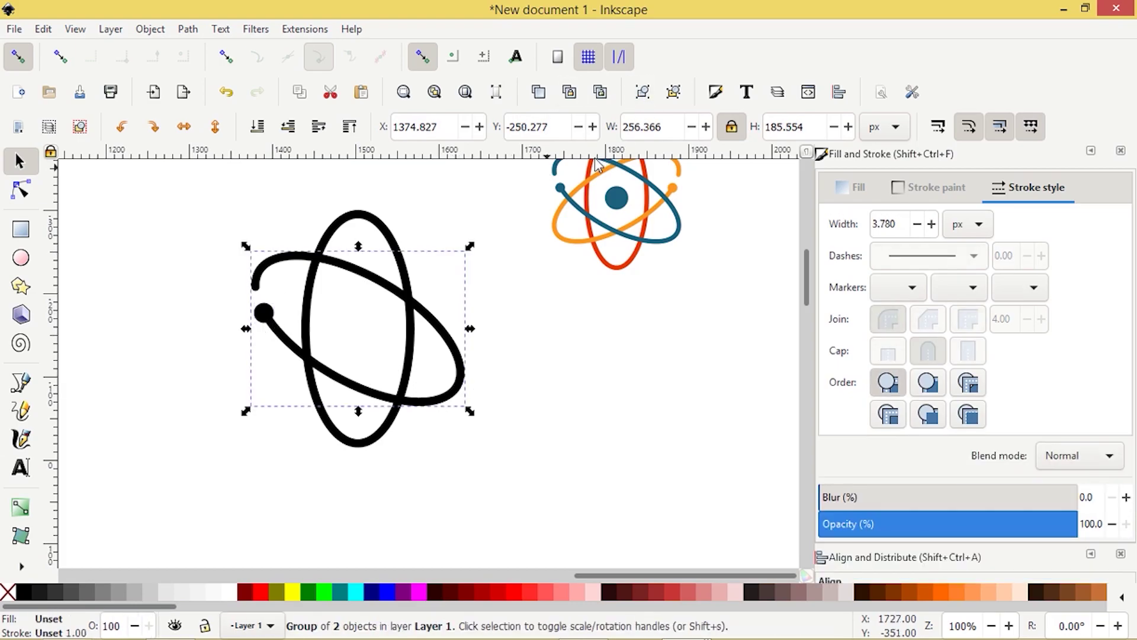
right_click(266, 317)
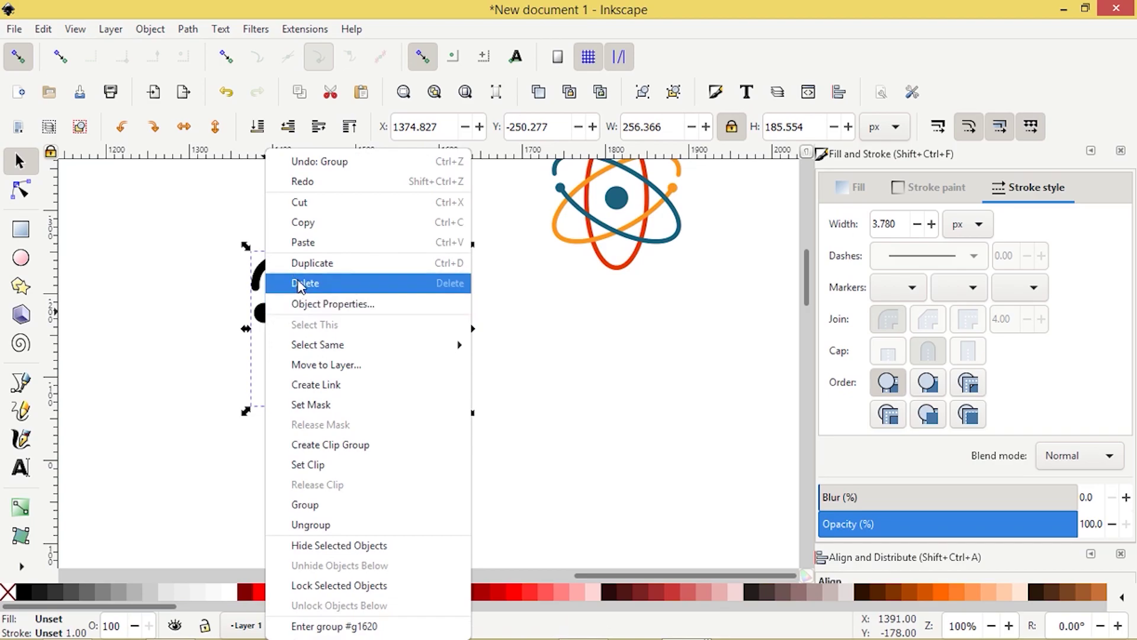
left_click(313, 262)
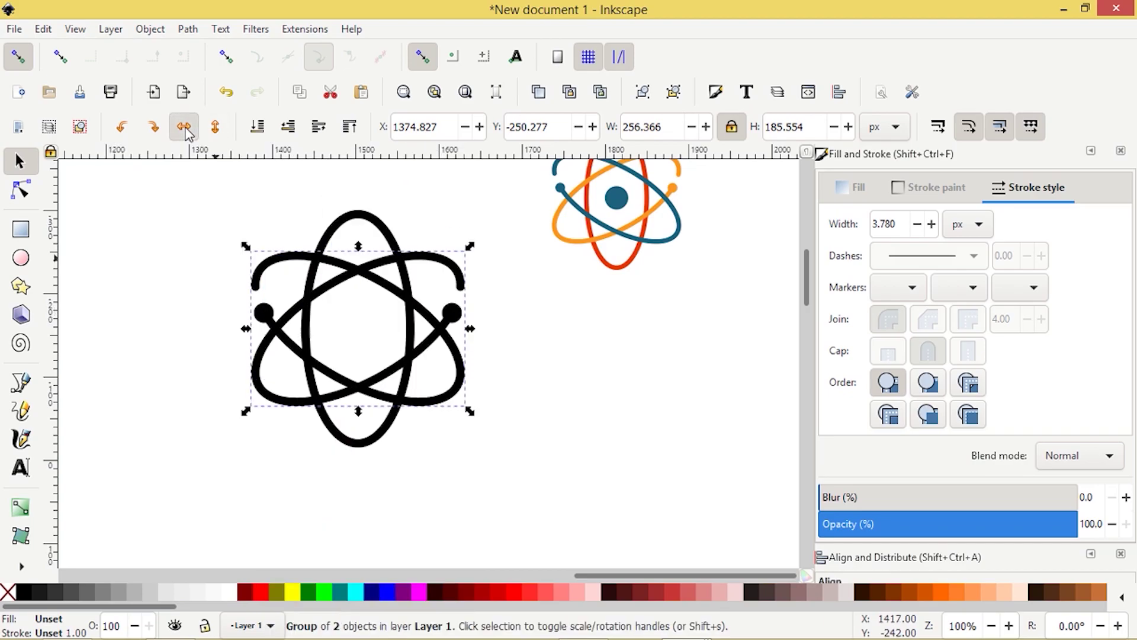
left_click(158, 343)
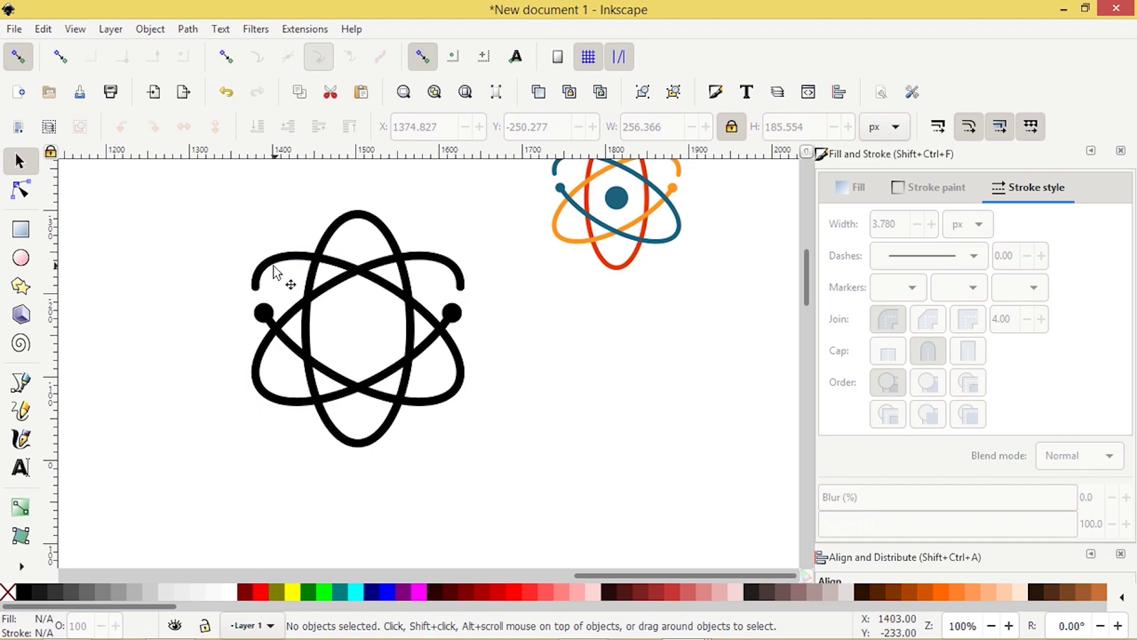
left_click(468, 274)
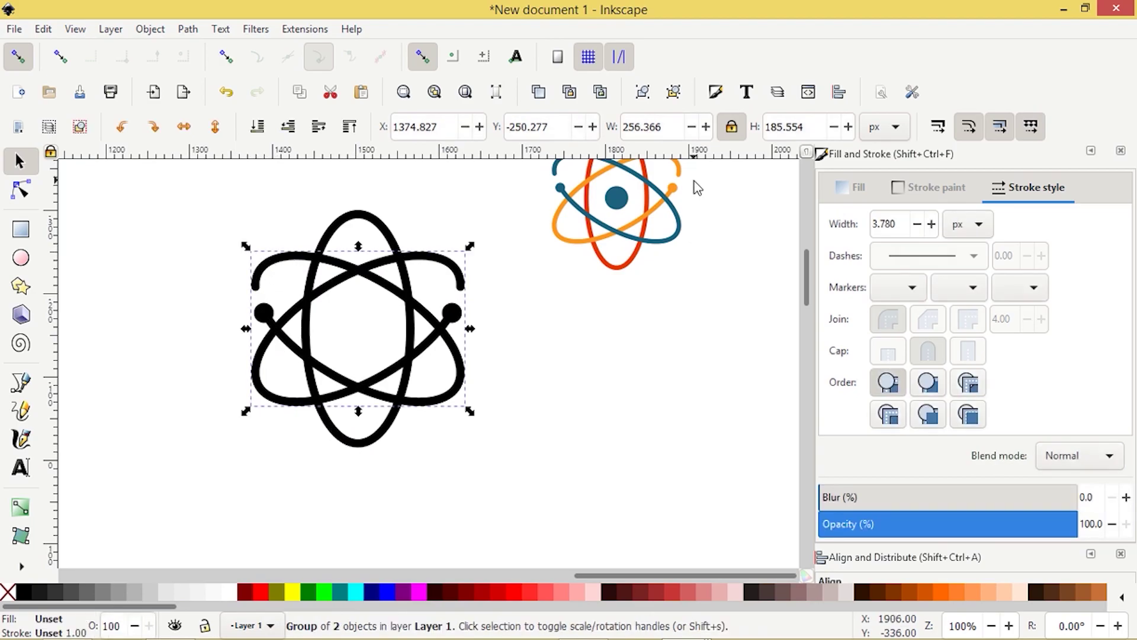
left_click(673, 92)
Move the left dot straight down to the bottom of the vertical ellipse.
left_click(232, 449)
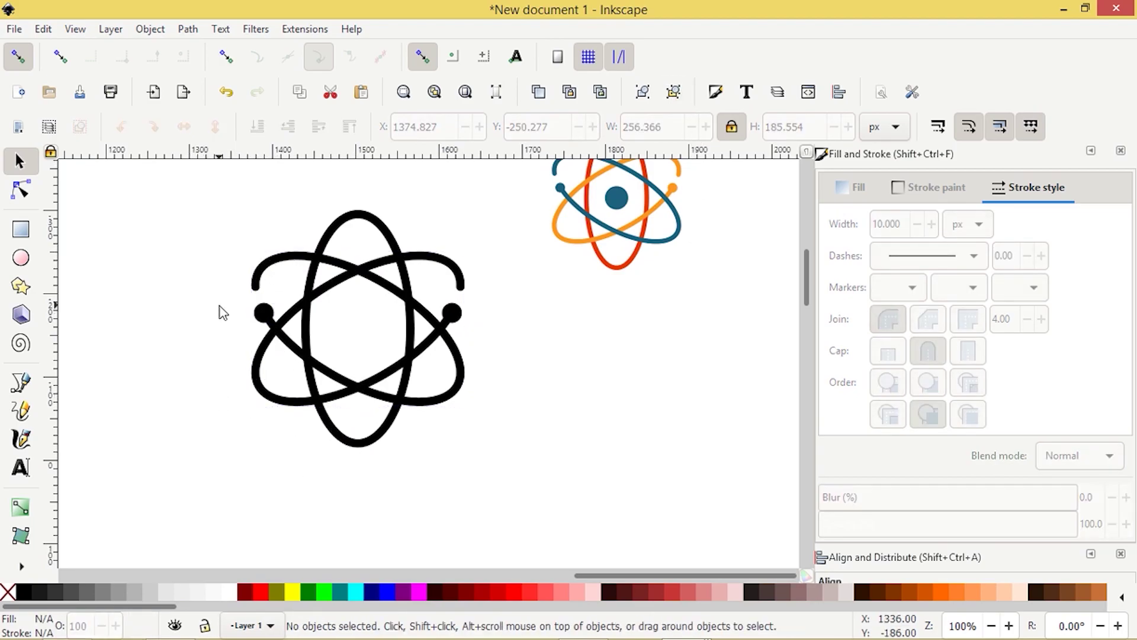
left_click(265, 320)
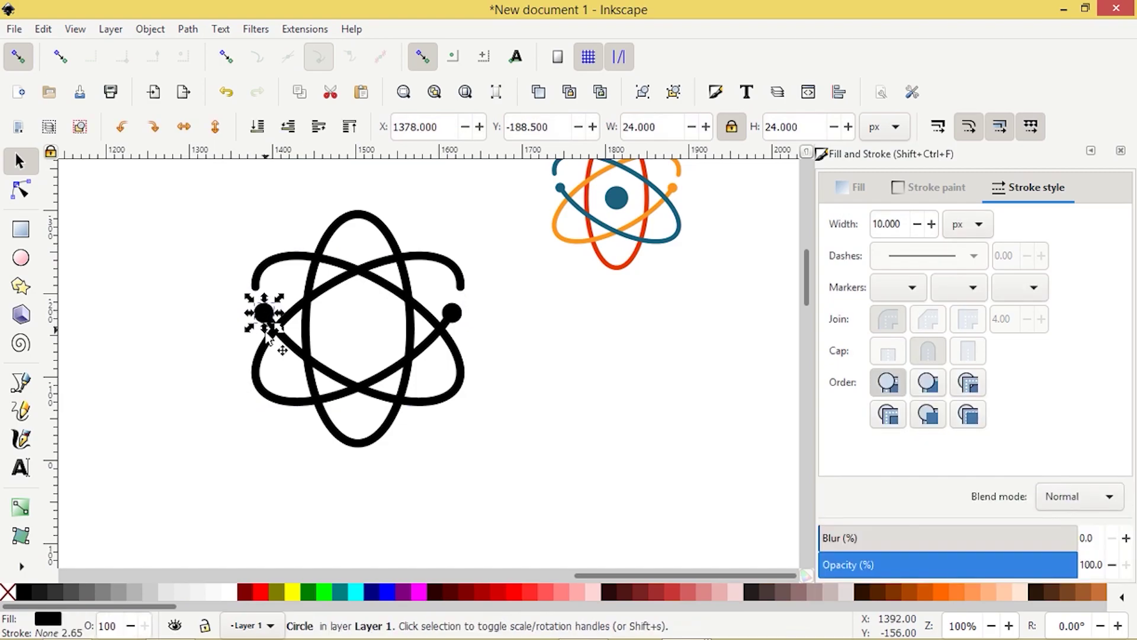
key("ctrl")
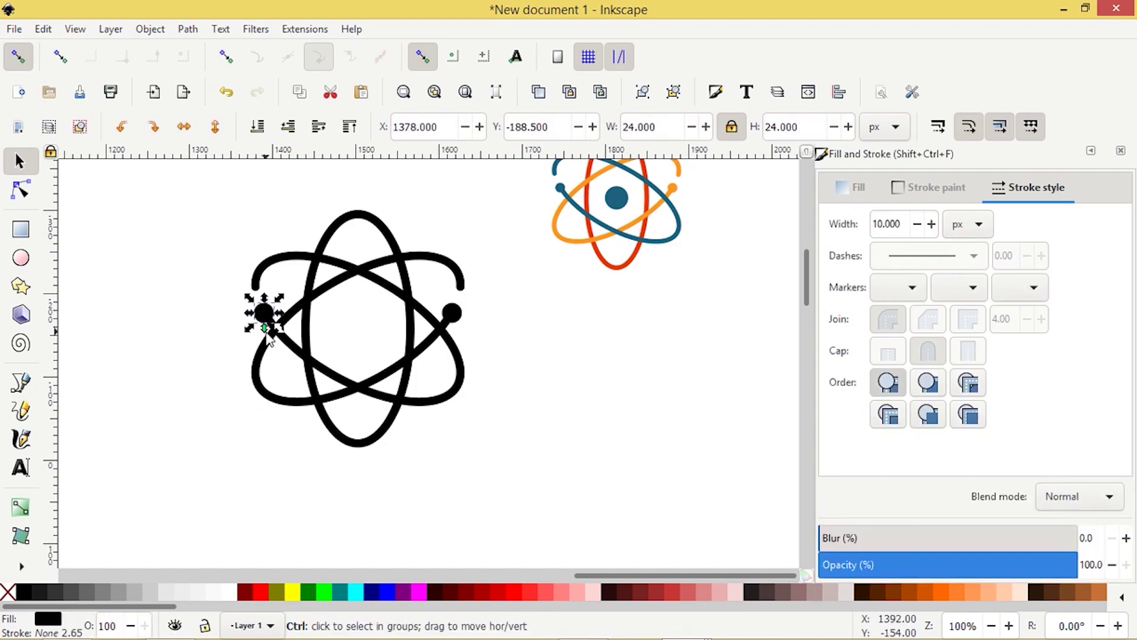
left_click_drag(267, 335, 327, 429)
scroll(325, 428, "up", 2)
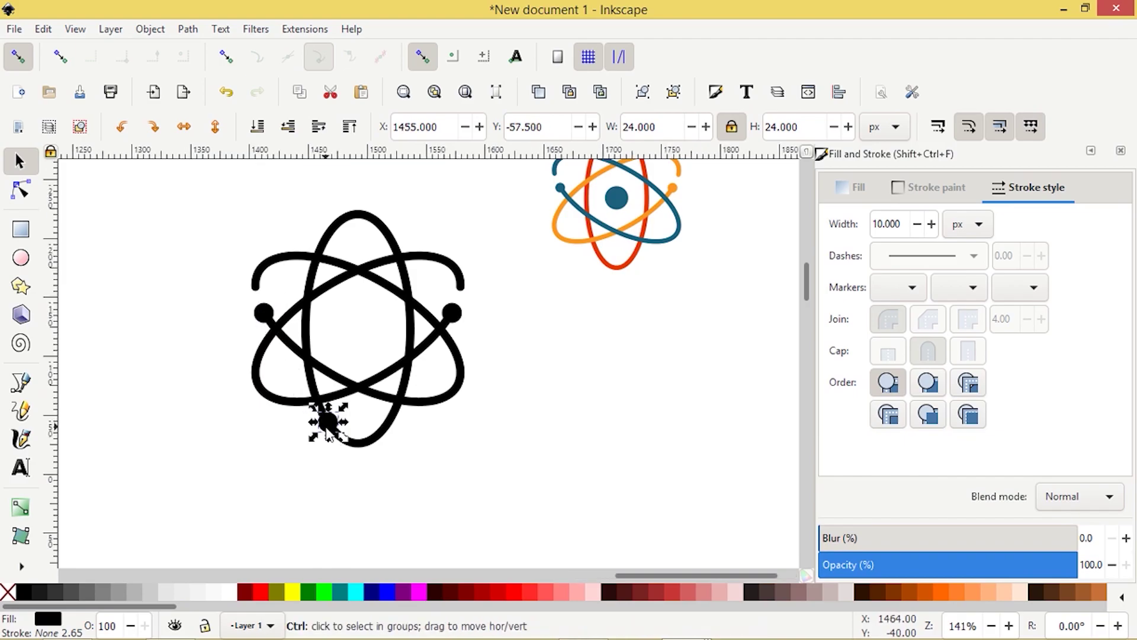
Cut the vertical ellipse with the dot and delete a short piece to open a gap.
left_click(25, 591, "shift")
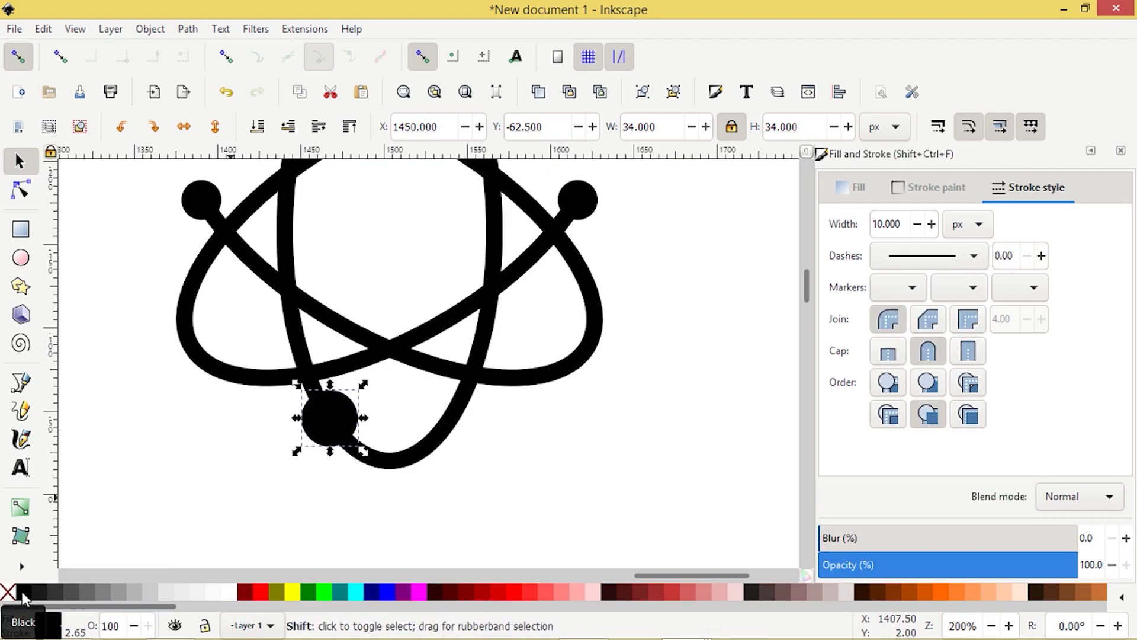
left_click(389, 467, "shift")
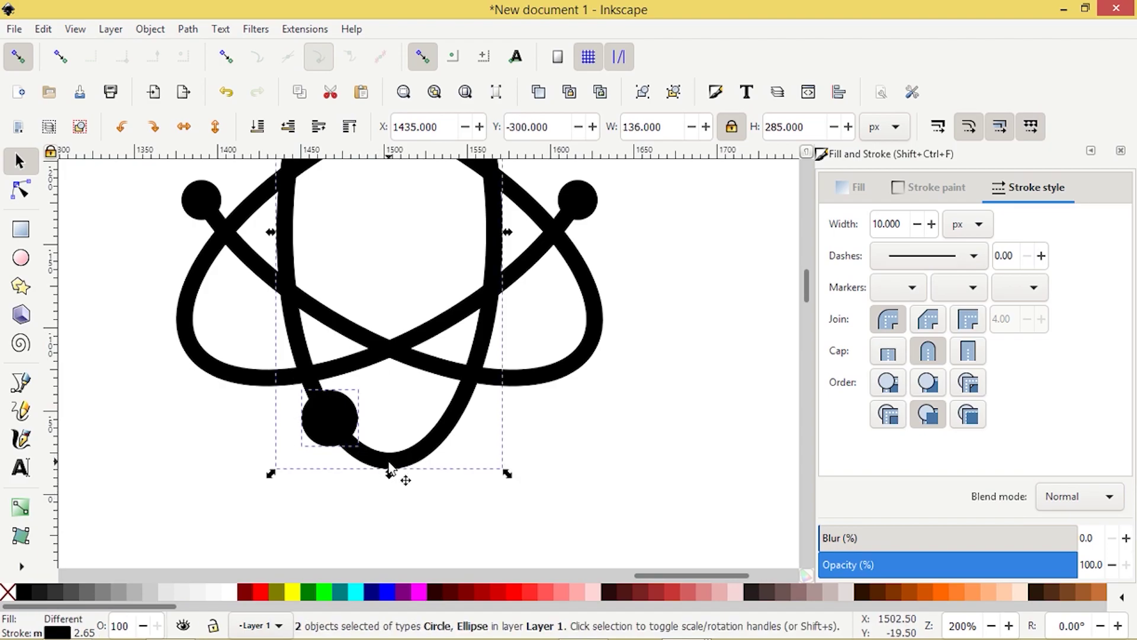
left_click(188, 30)
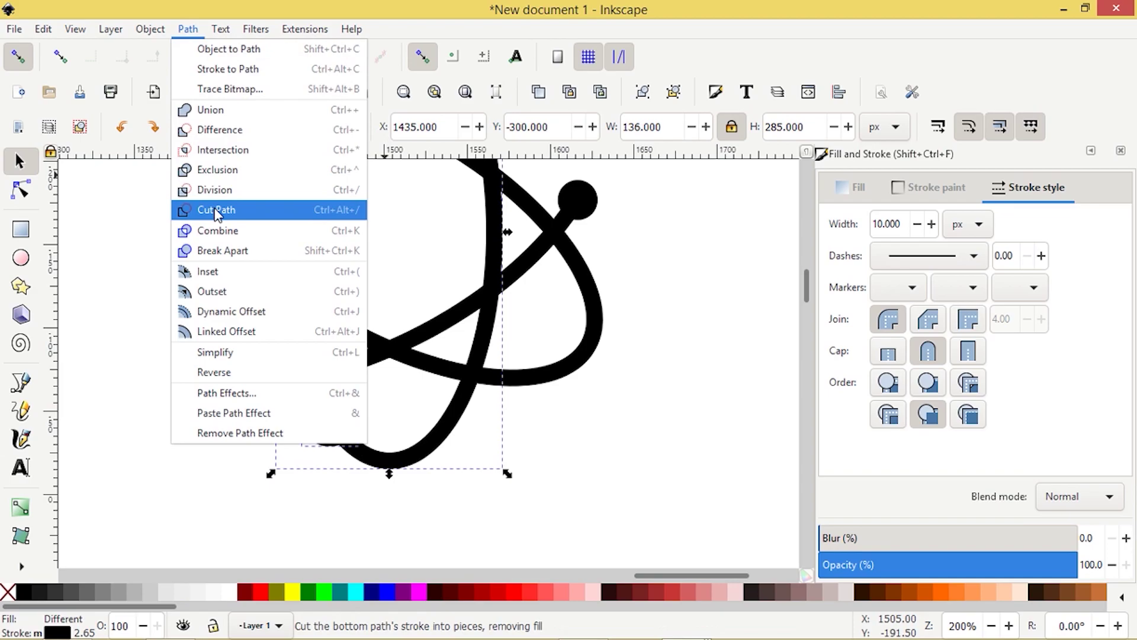
left_click(216, 211)
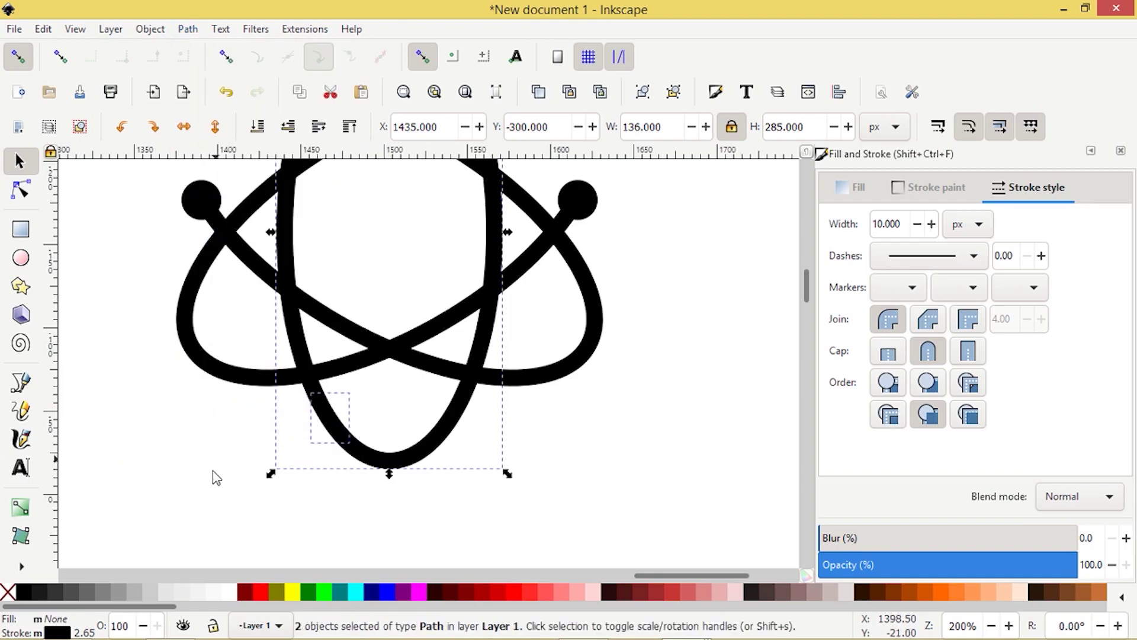
left_click(191, 522)
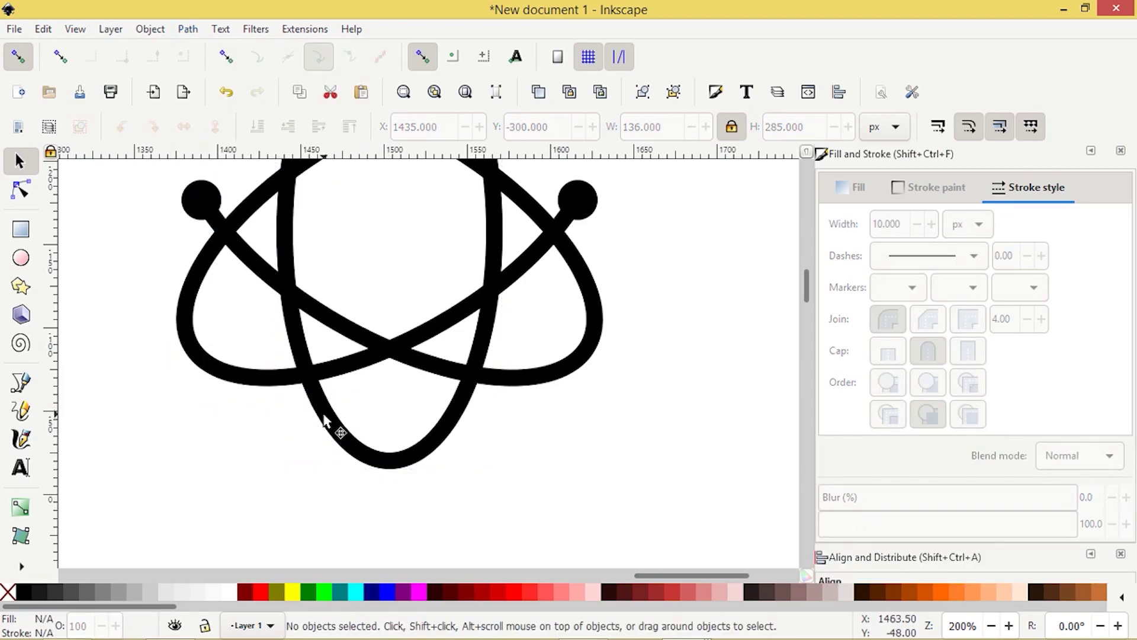
left_click(324, 419)
key("Delete")
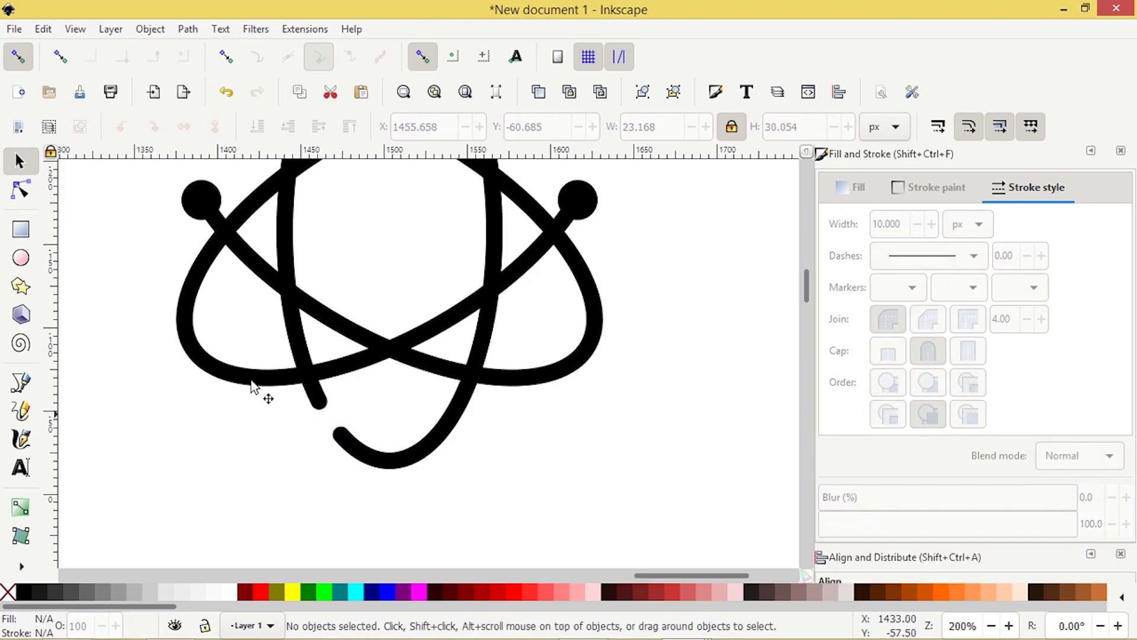
Copy the upper-left dot onto the vertical orbit's open lower end and select it with the orbit.
left_click(190, 216)
right_click(189, 217)
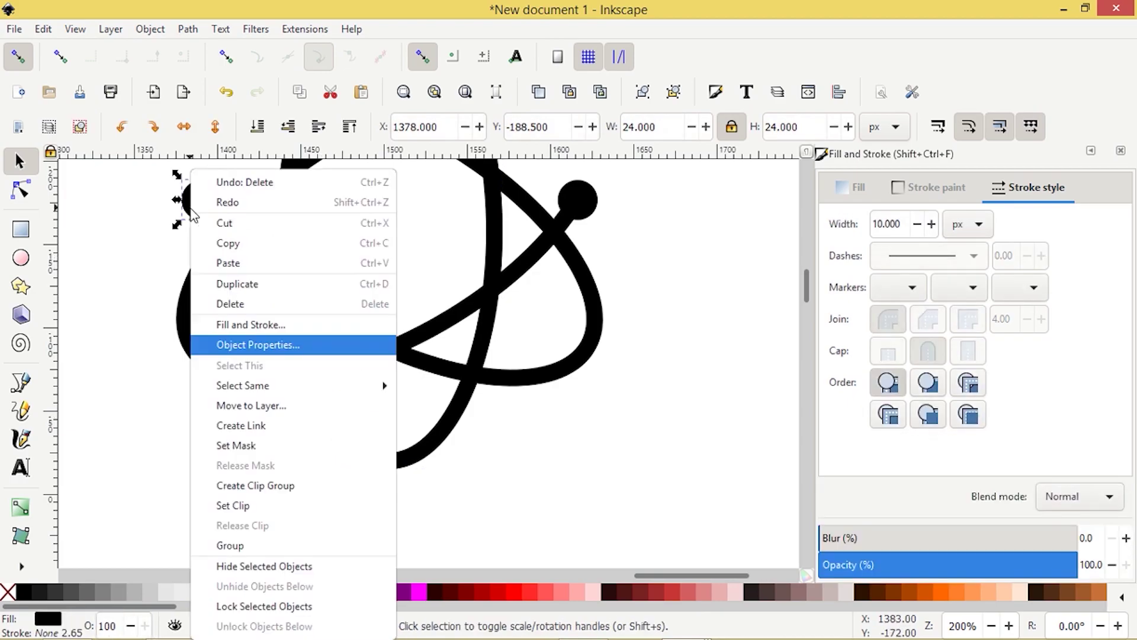
left_click(237, 285)
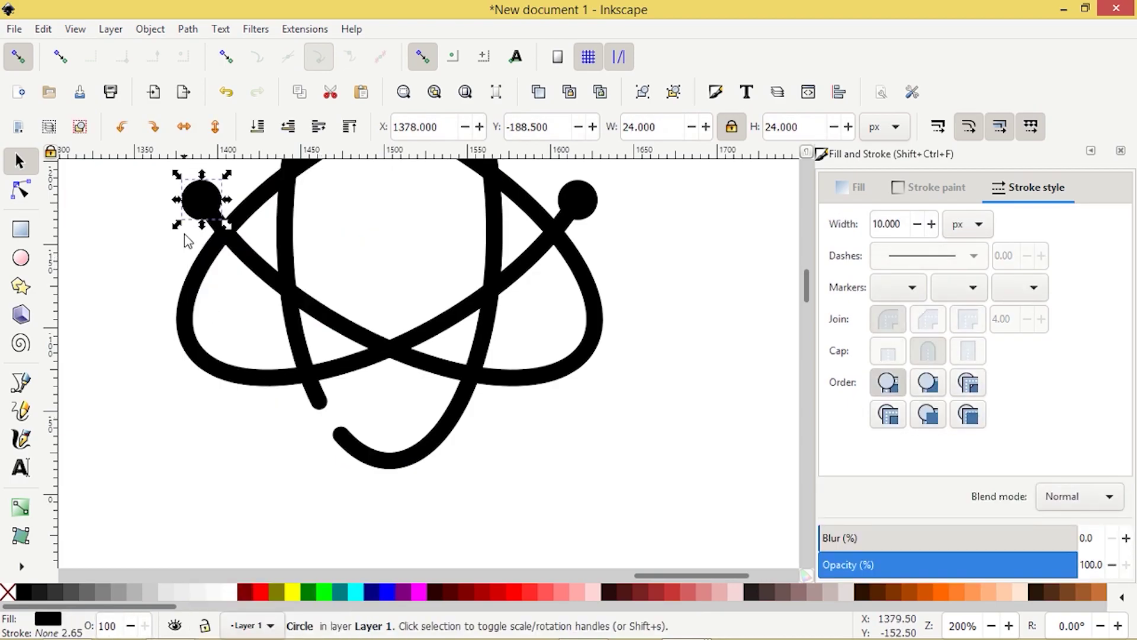
left_click_drag(203, 198, 336, 445)
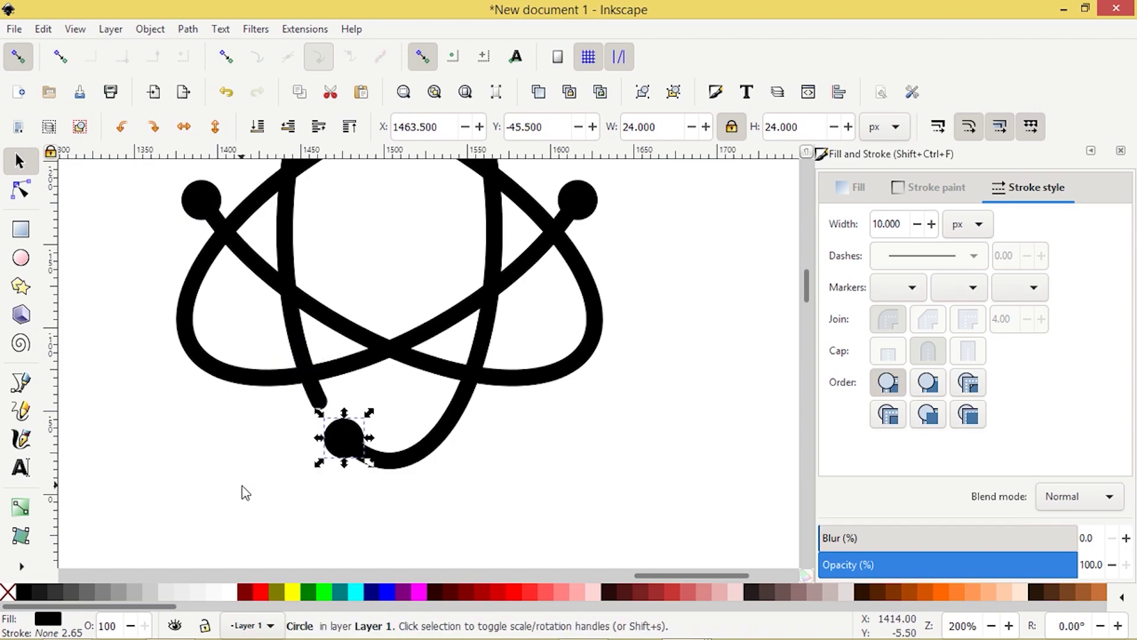
left_click(245, 491)
scroll(245, 492, "down", 2)
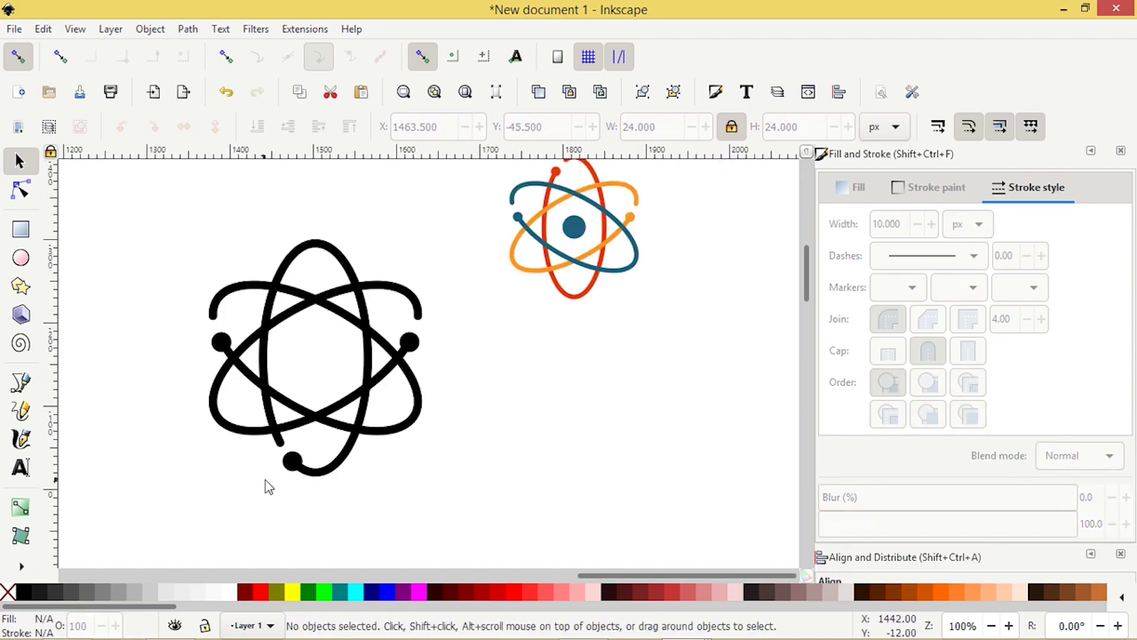
left_click(330, 478)
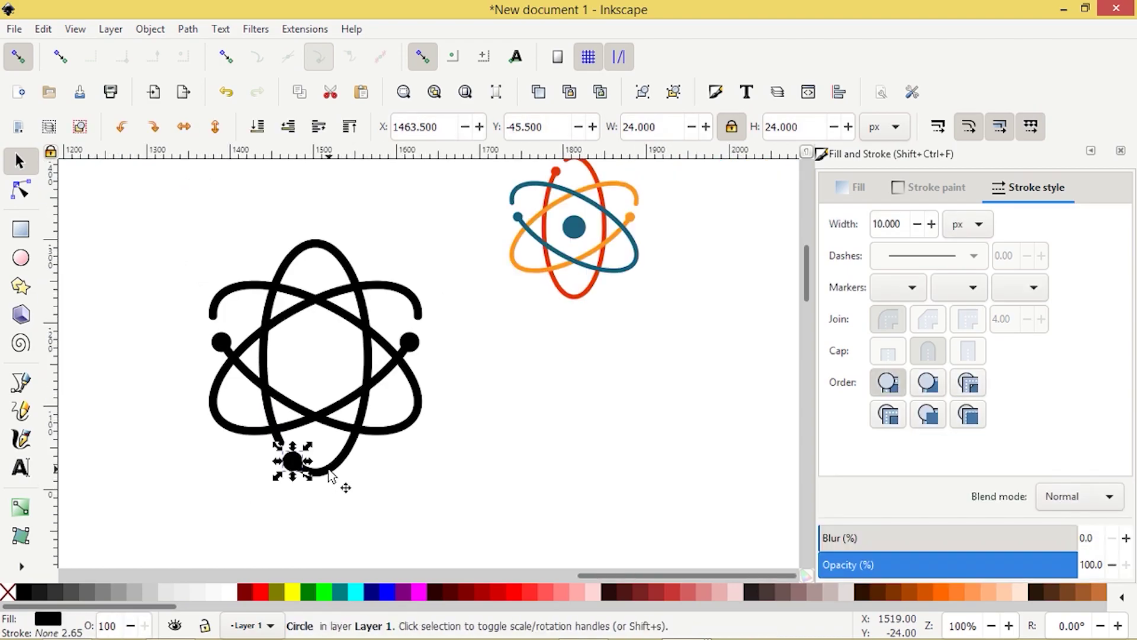
left_click(330, 474, "shift")
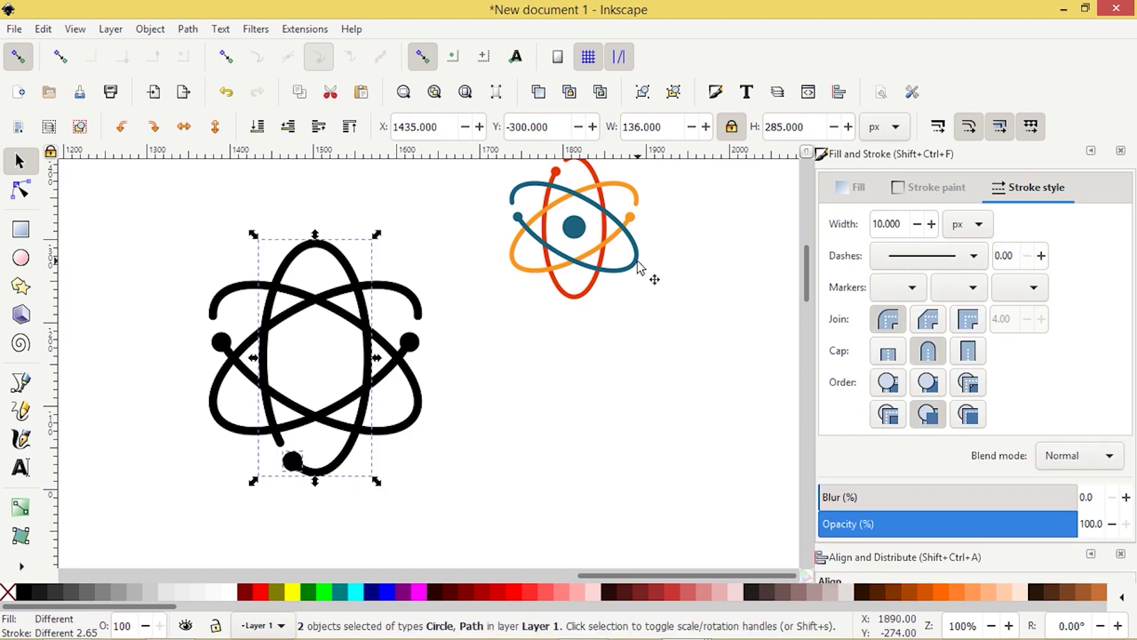
Convert the atom's strokes to paths and colour the vertical orbit and its dot blue.
left_click_drag(140, 191, 459, 517)
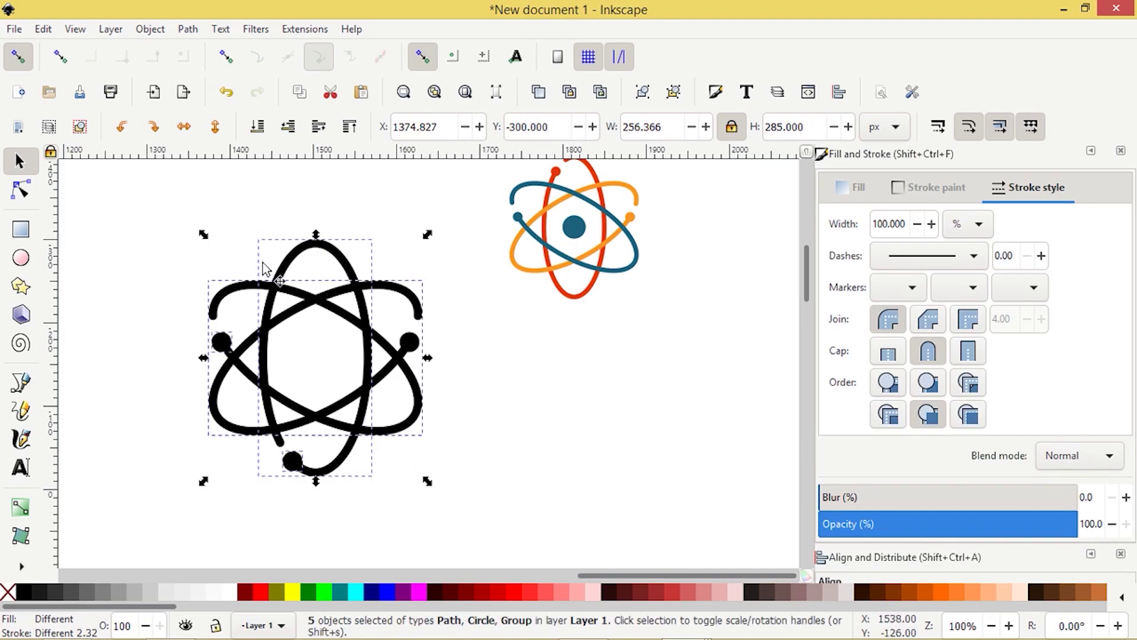
left_click(188, 30)
left_click(213, 71)
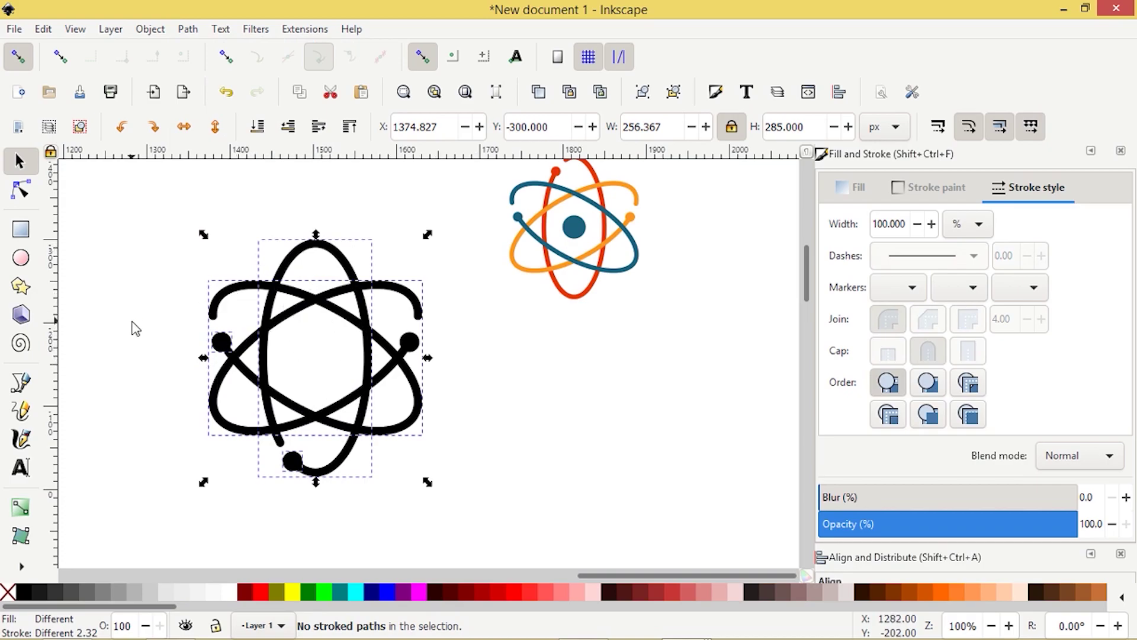
left_click(241, 195)
mouse_move(239, 191)
left_mouse_down()
mouse_move(357, 521)
mouse_move(381, 537)
left_mouse_up()
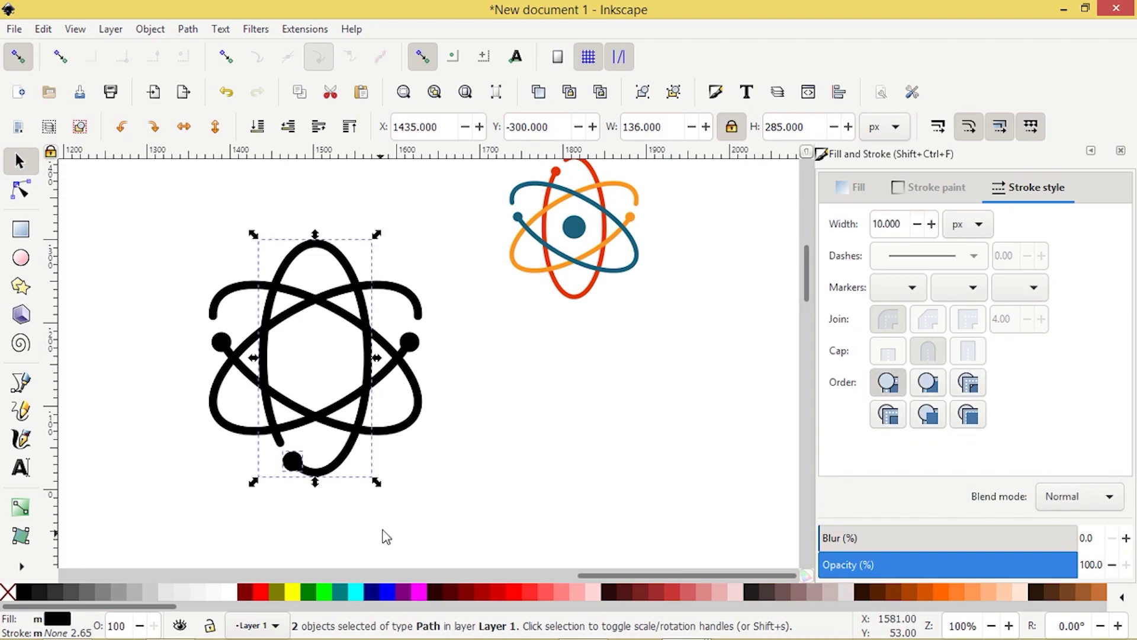
key("d")
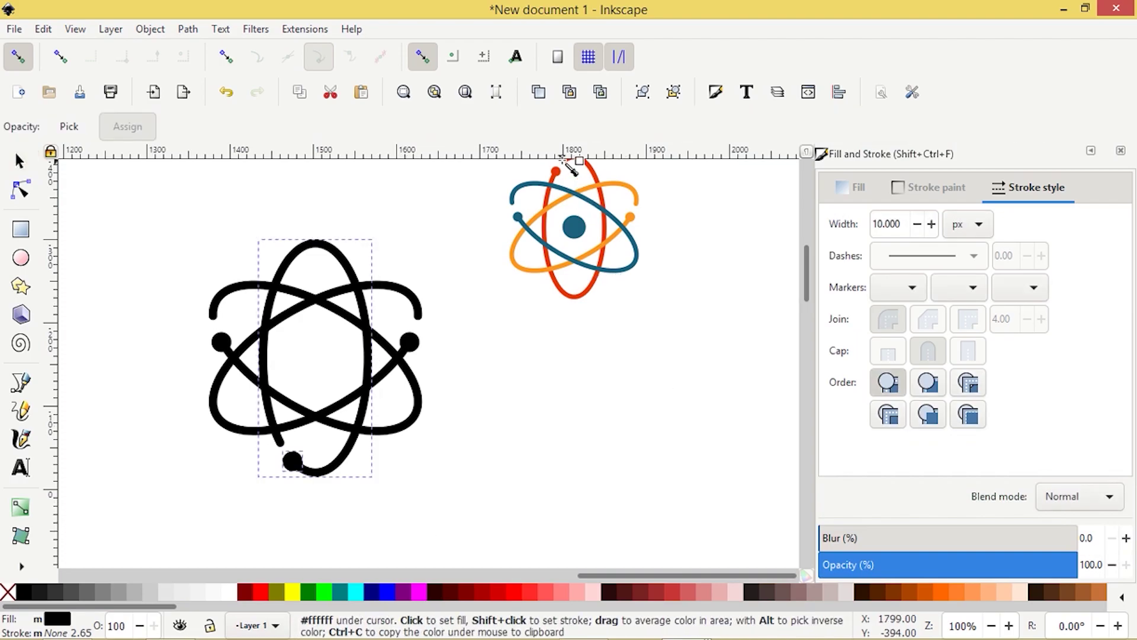
left_click(573, 227)
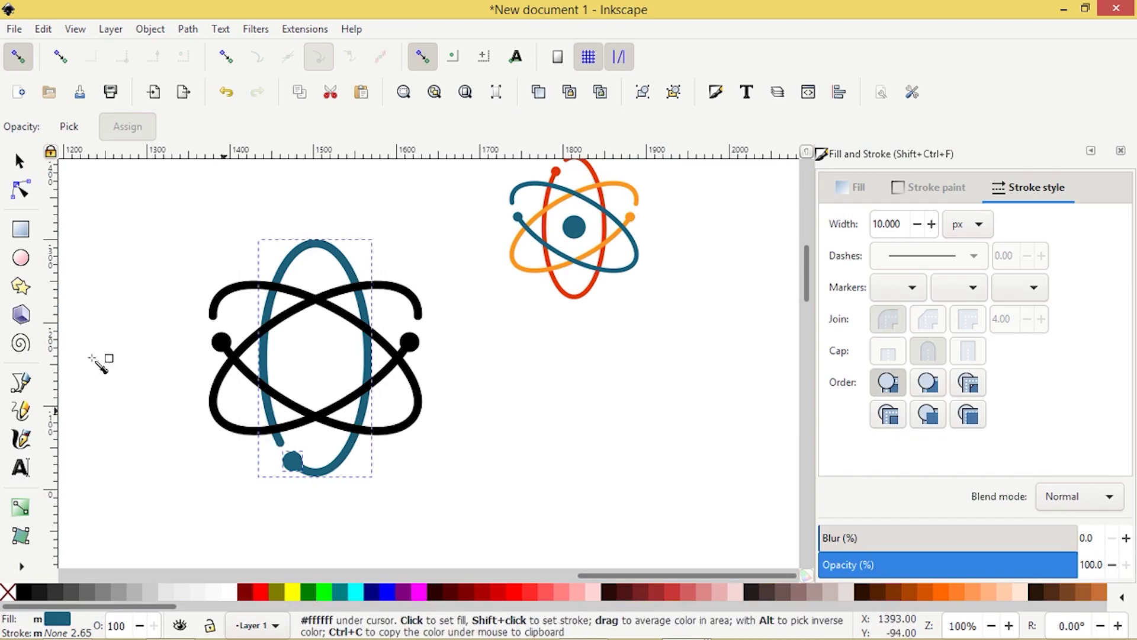
Colour the left-end orbit and its dot red, picked from the reference logo.
left_click(19, 163)
scroll(566, 237, "up", 3)
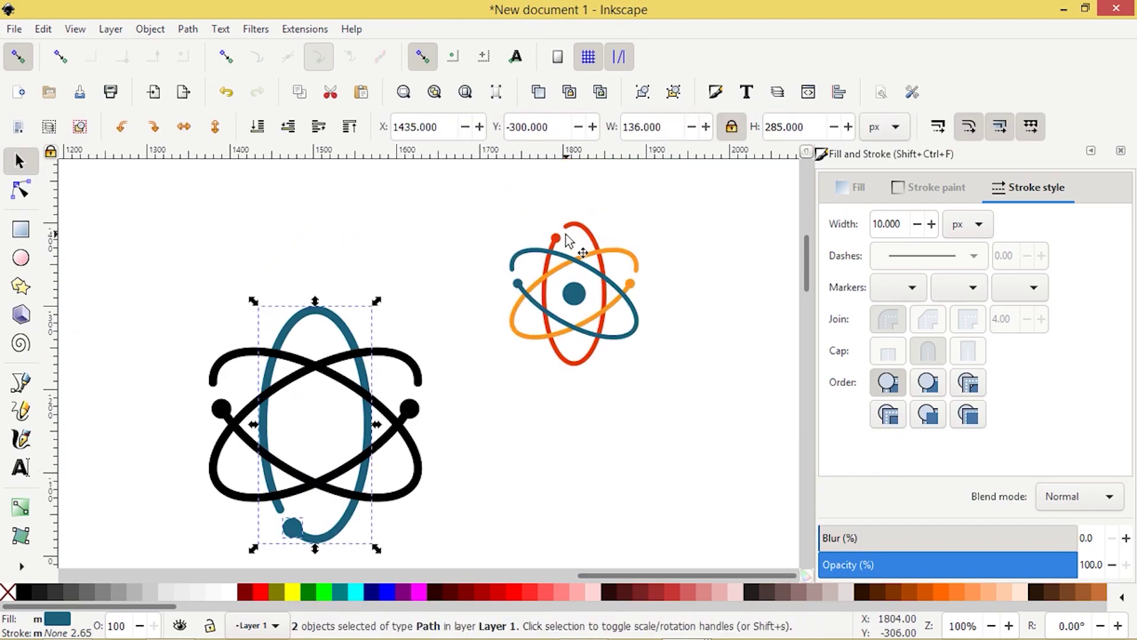
left_click_drag(535, 209, 586, 314)
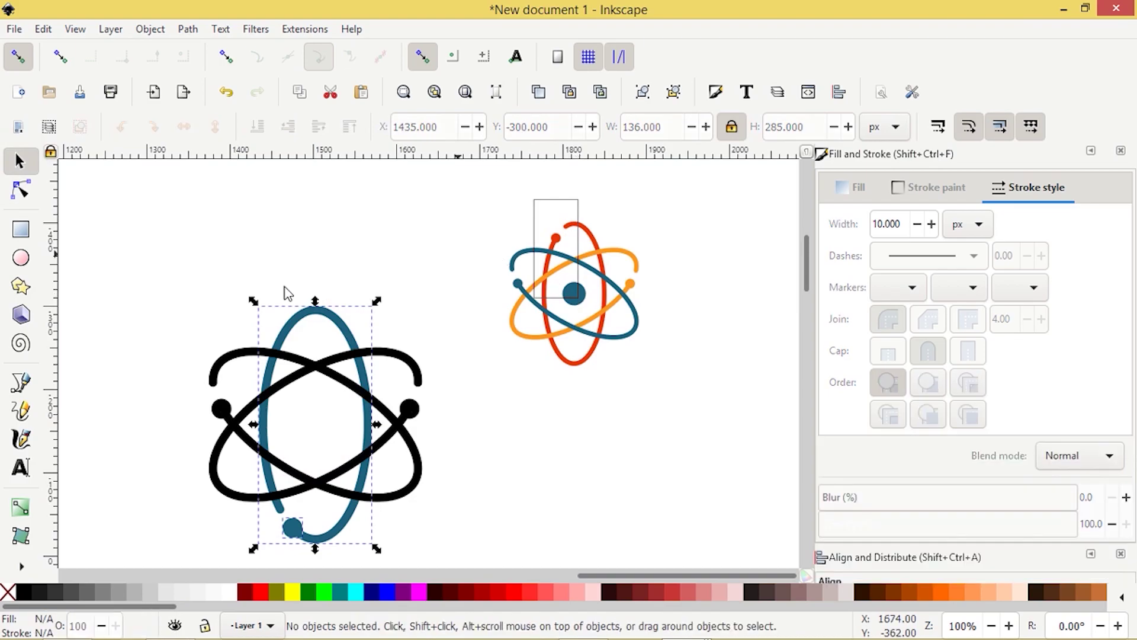
left_click(221, 407)
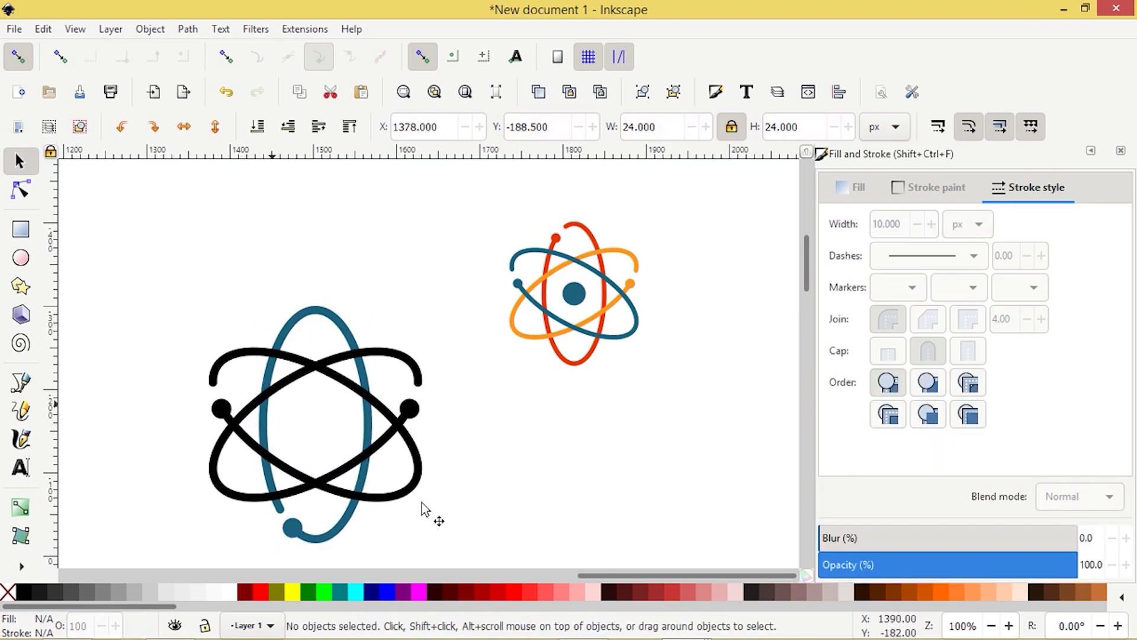
left_click(413, 486, "shift")
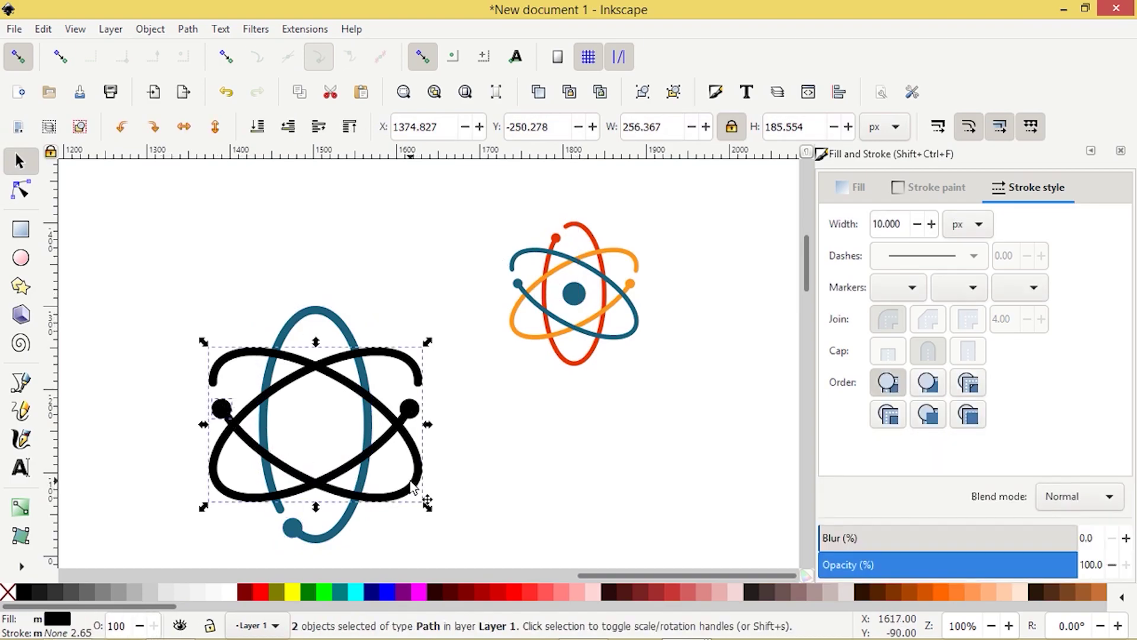
key("d")
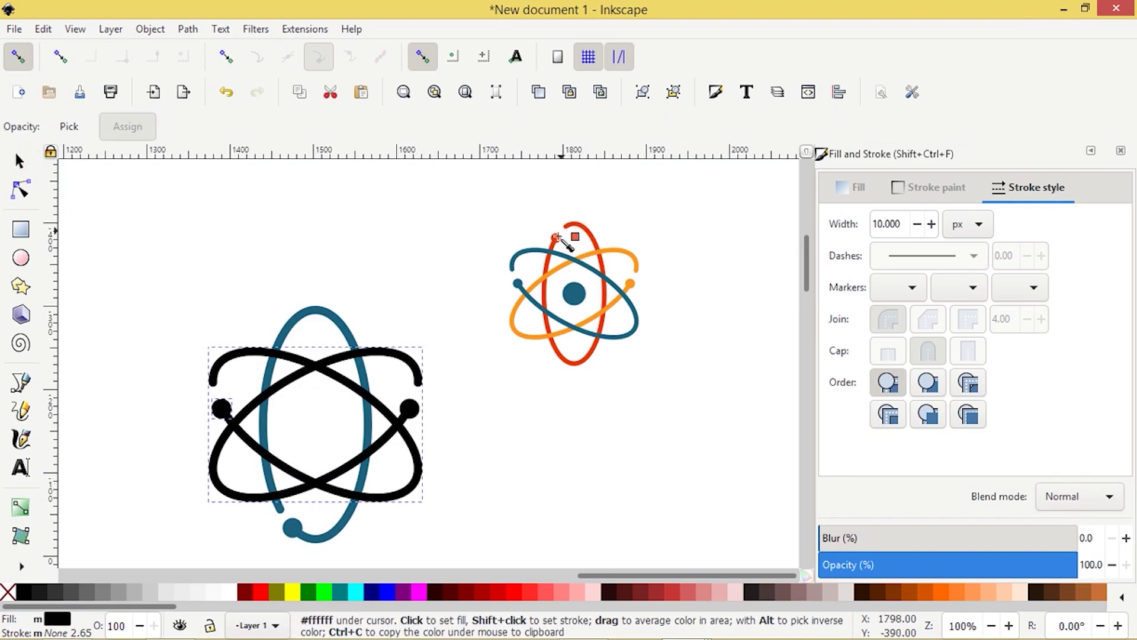
left_click(557, 238)
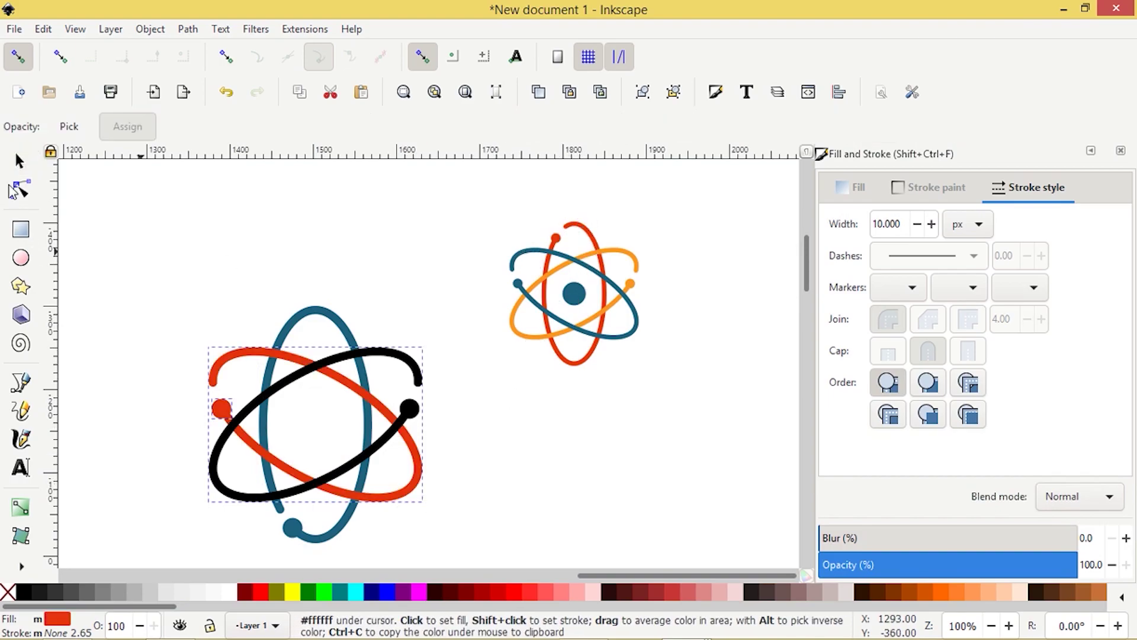
Colour the remaining orbit and its dot orange, picked from the reference logo.
left_click(24, 157)
key("ctrl+g")
key("ctrl+shift+a")
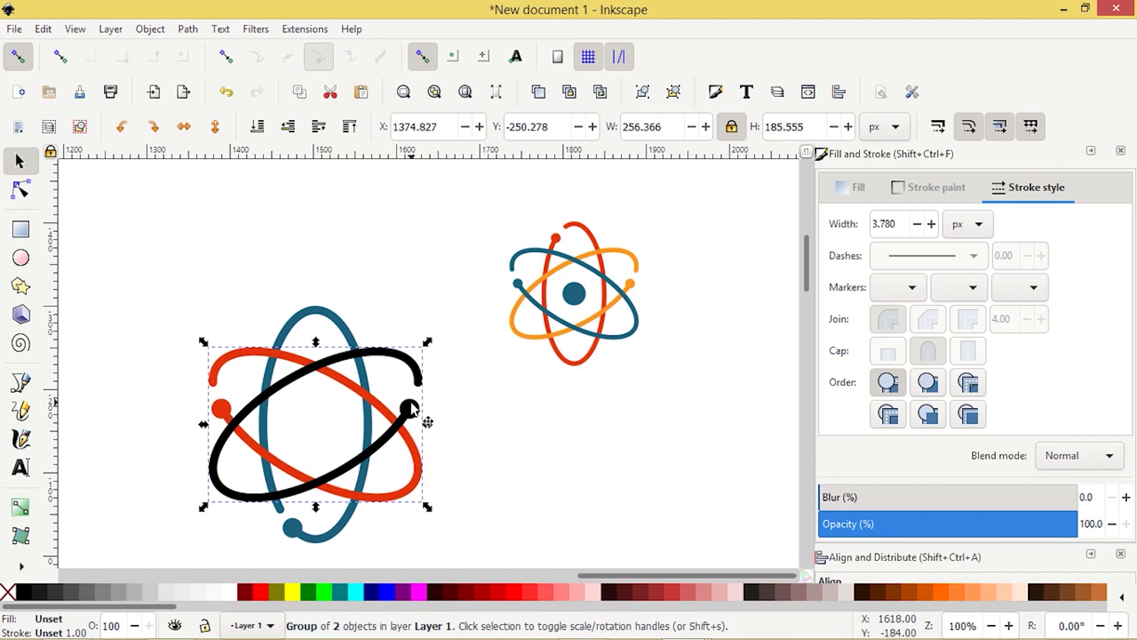
key("d")
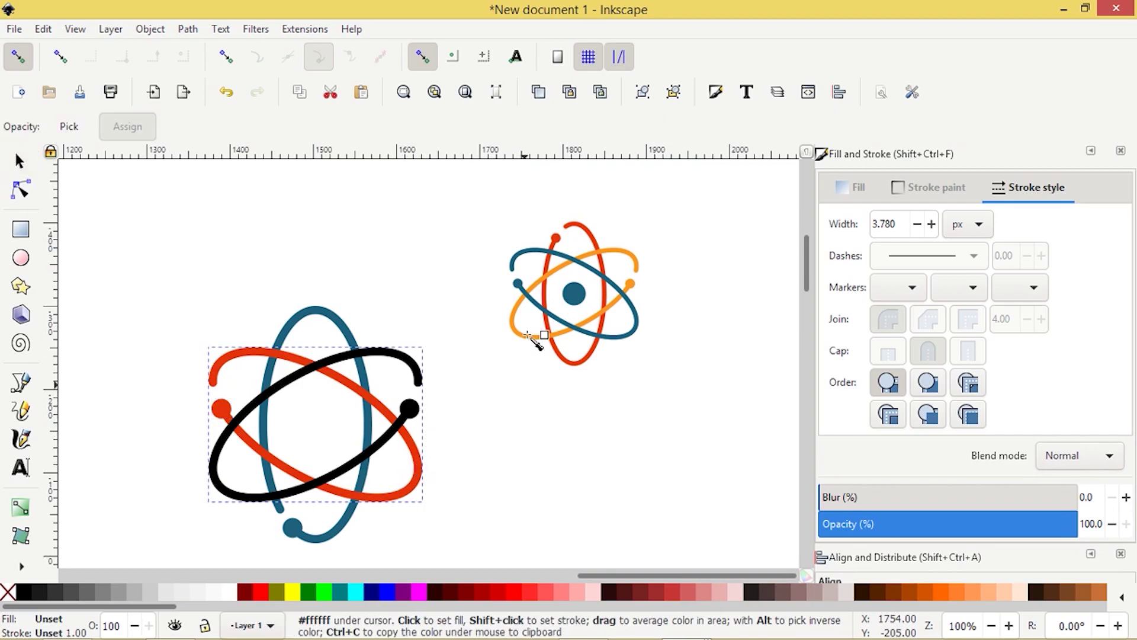
left_click(630, 285)
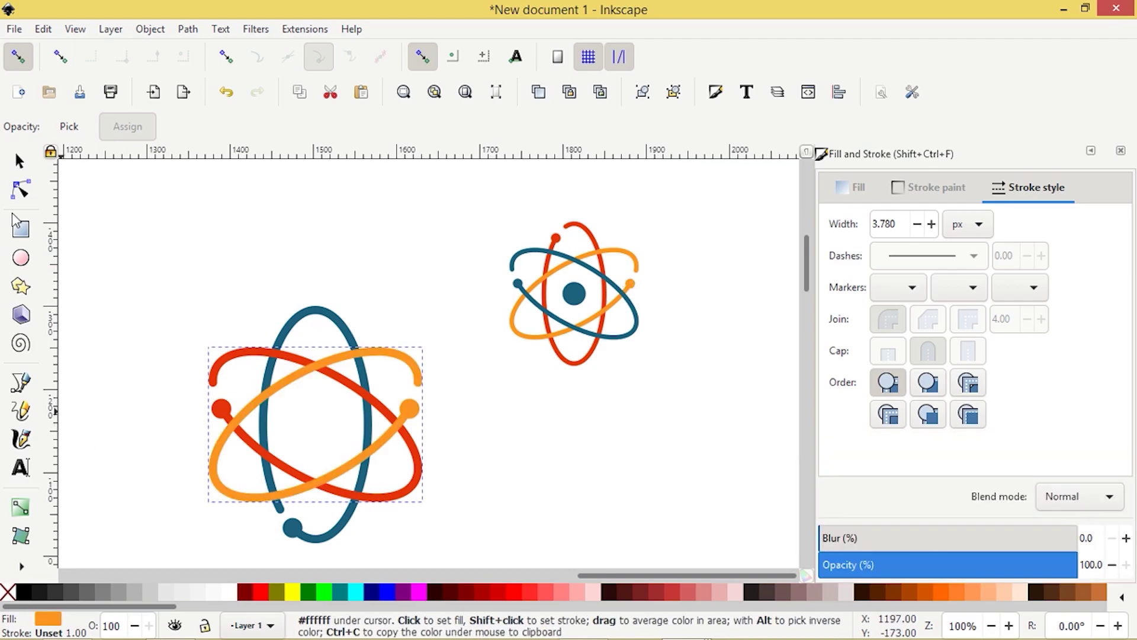
left_click(18, 163)
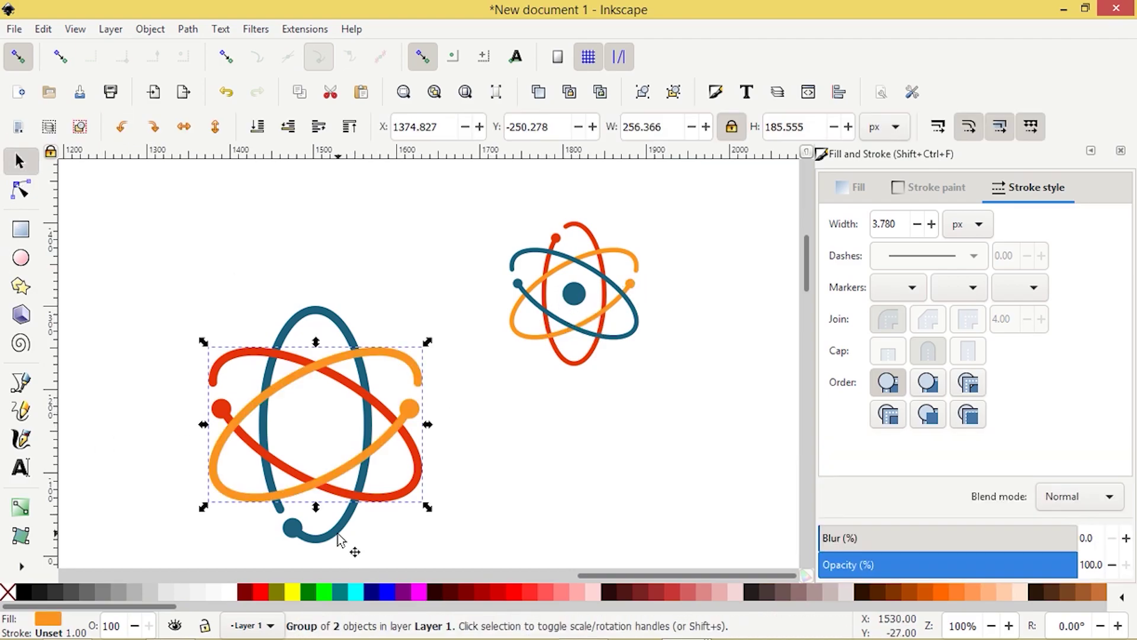
Duplicate the red end dot and drag the copy to the atom's centre.
scroll(247, 397, "down", 3)
key("Escape")
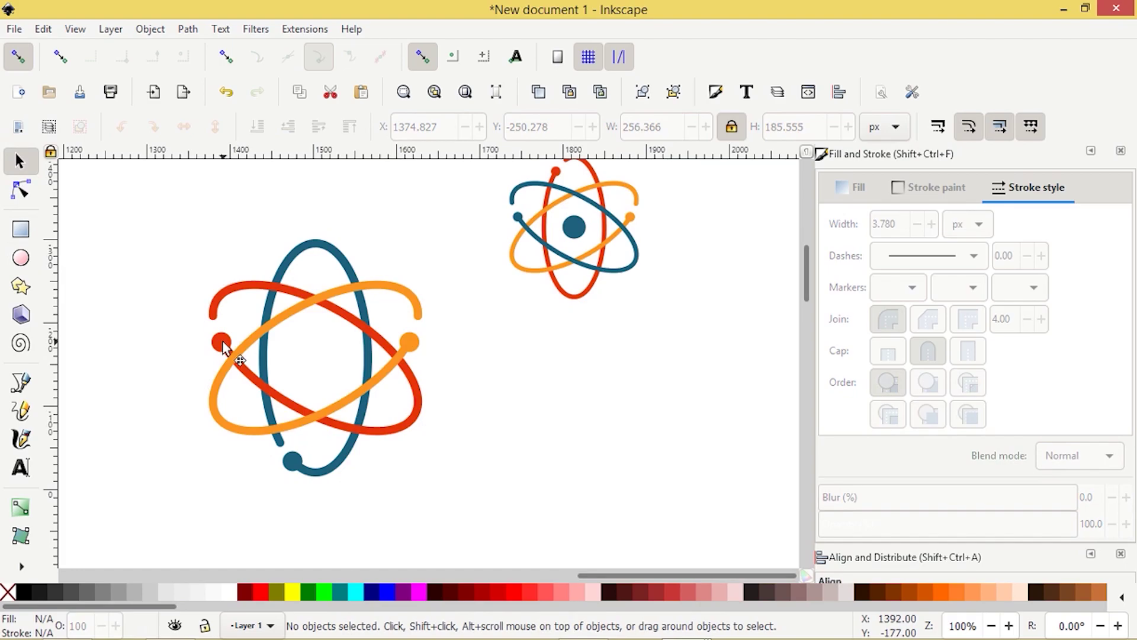
left_click(224, 344, "ctrl")
right_click(223, 343)
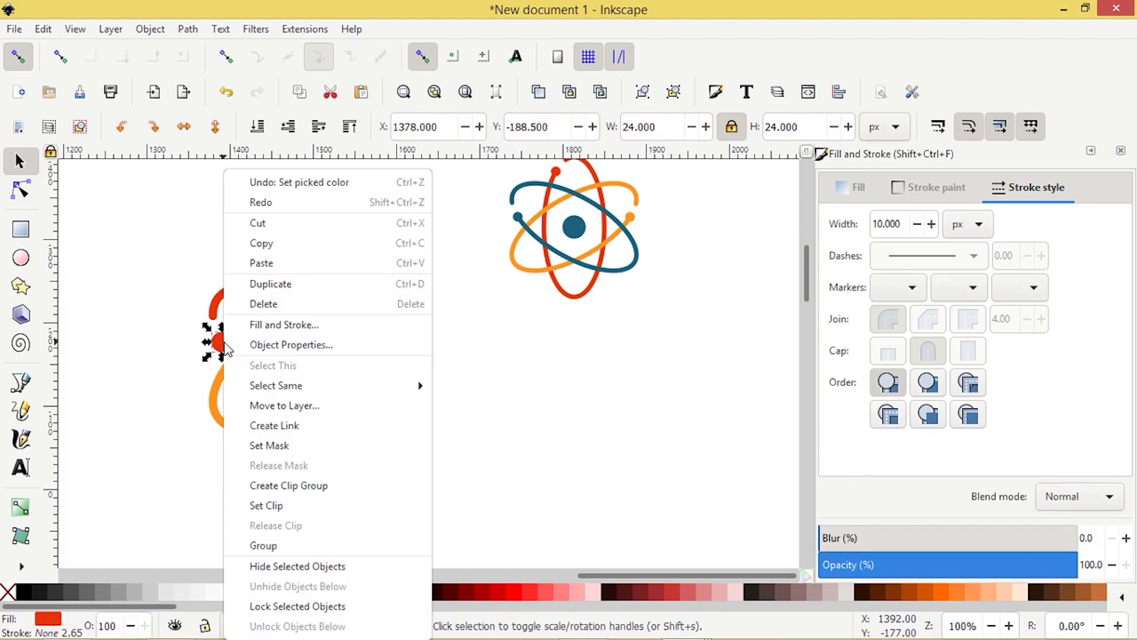
left_click(267, 283)
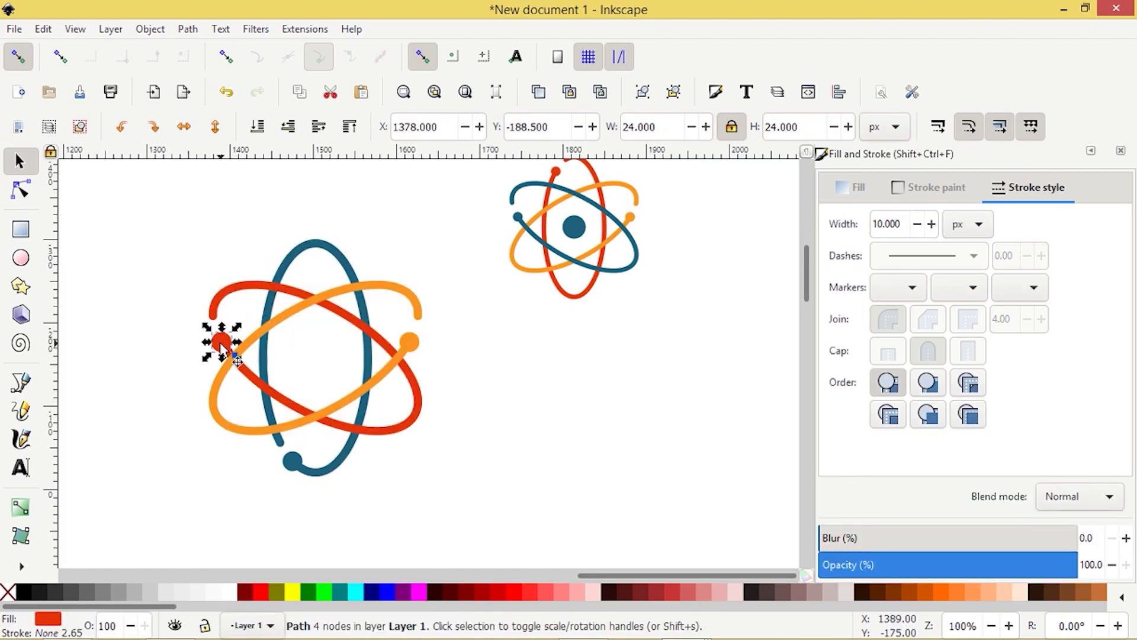
left_click_drag(237, 359, 357, 386)
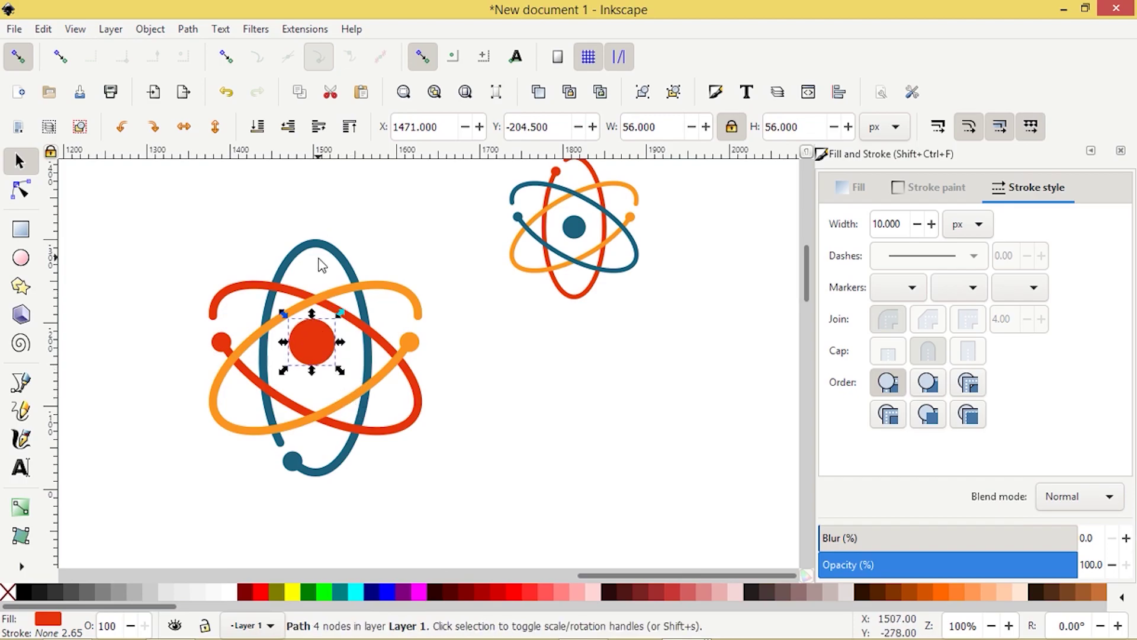
Centre the copied red dot on the blue orbit, horizontally and vertically.
left_click(321, 245, "shift")
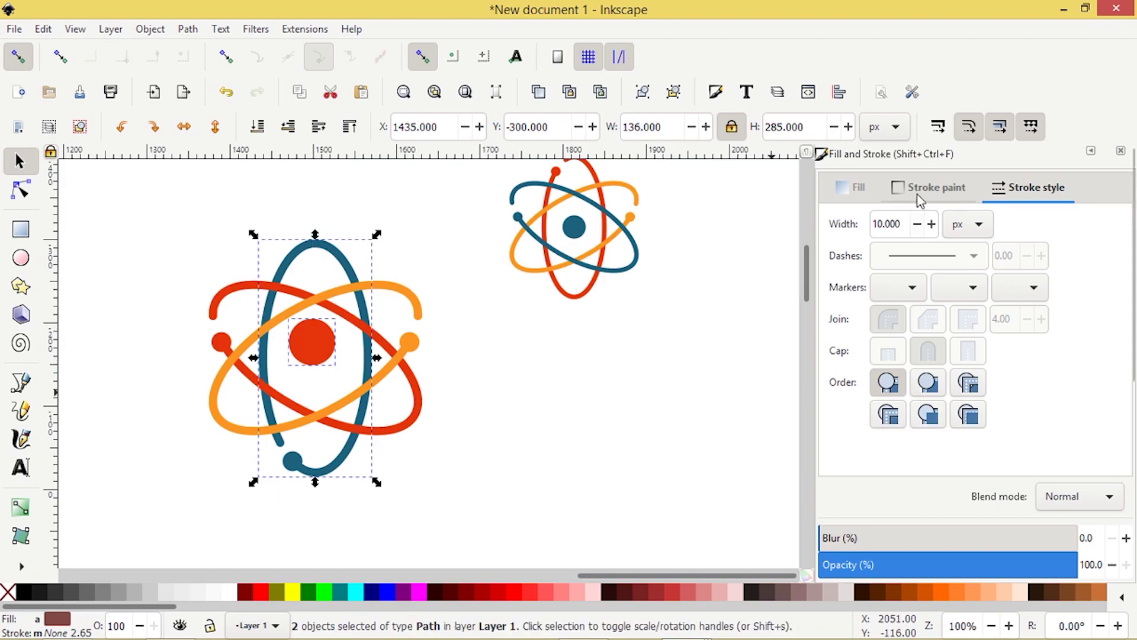
left_click(839, 92)
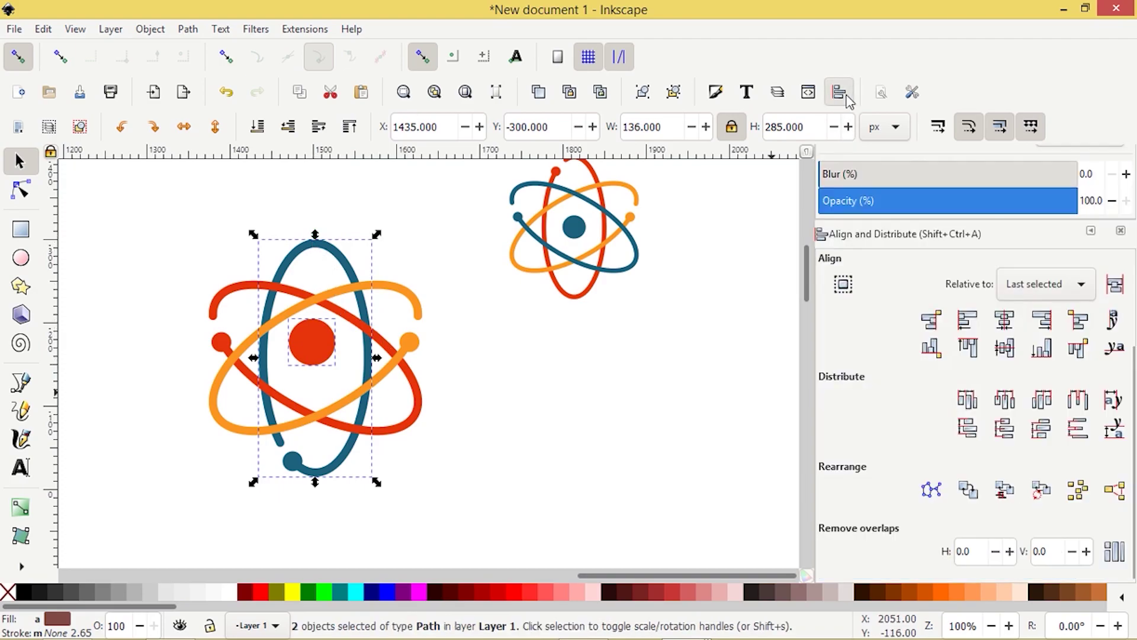
left_click(1006, 323)
left_click(1010, 350)
left_click(581, 482)
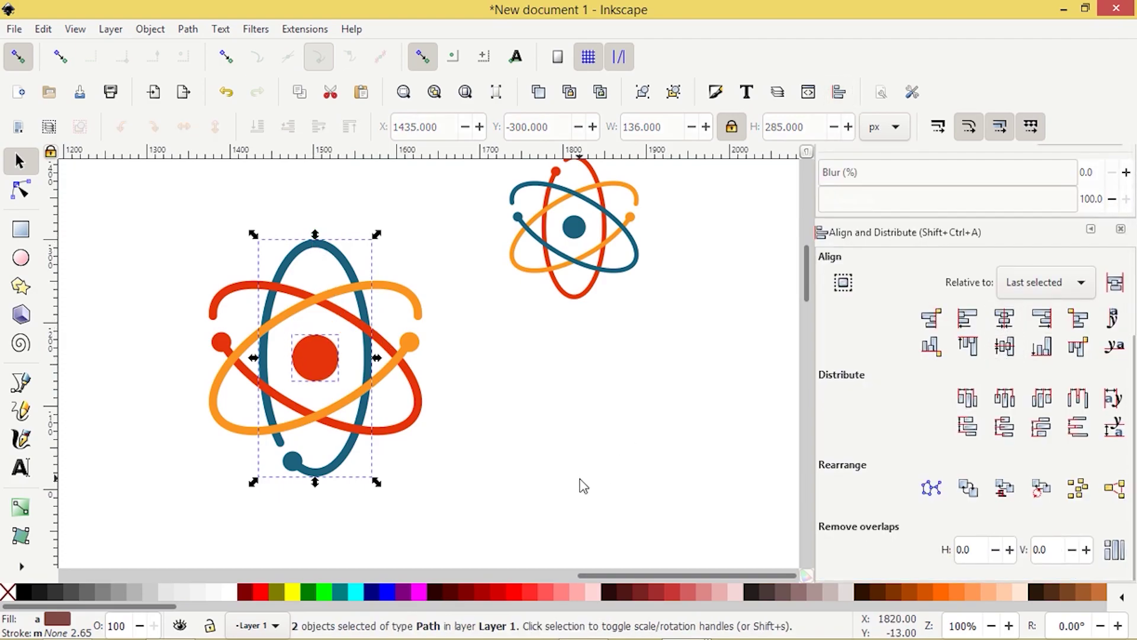